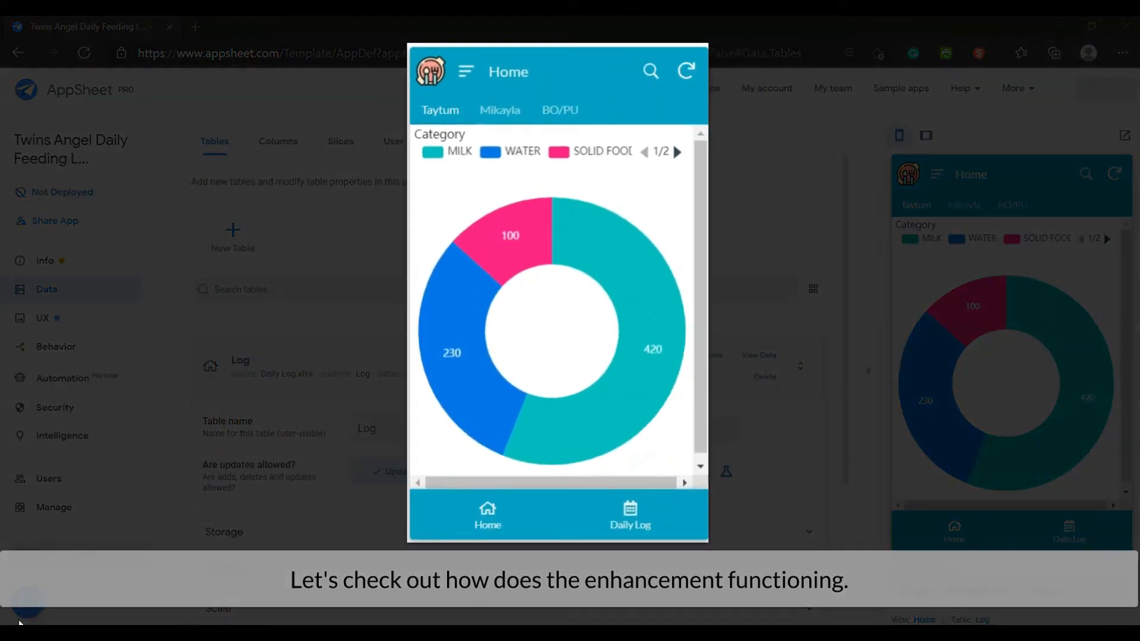
Open the Monthly Diaper Usage chart in the app preview and drill into the records for month 1
{"action": "left_click", "coordinate": [466, 71]}
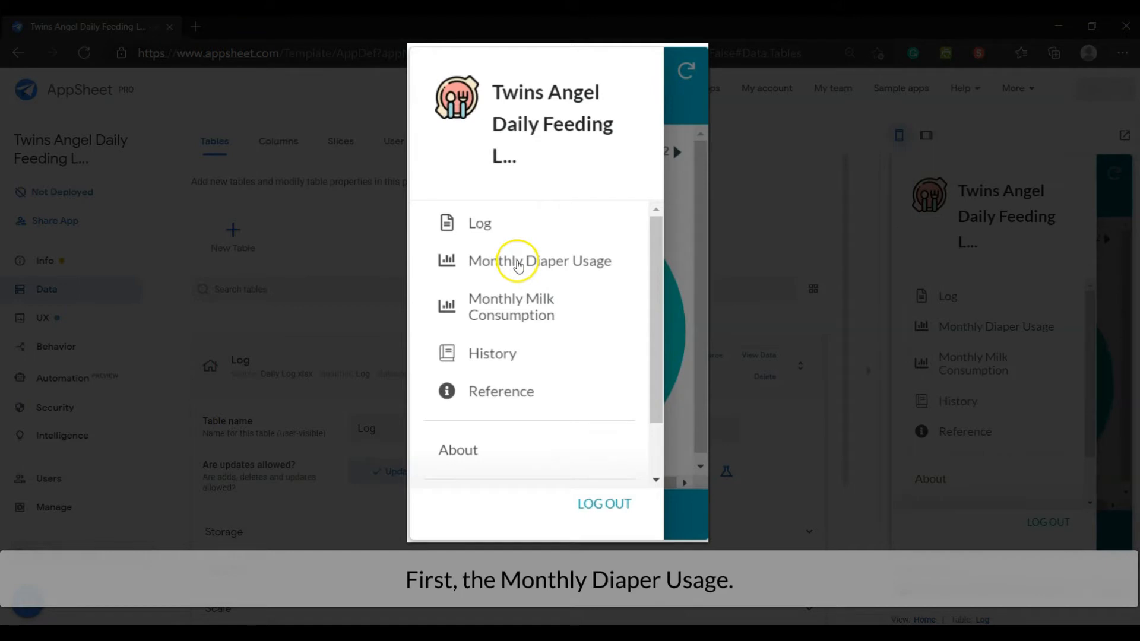
{"action": "left_click", "coordinate": [515, 260]}
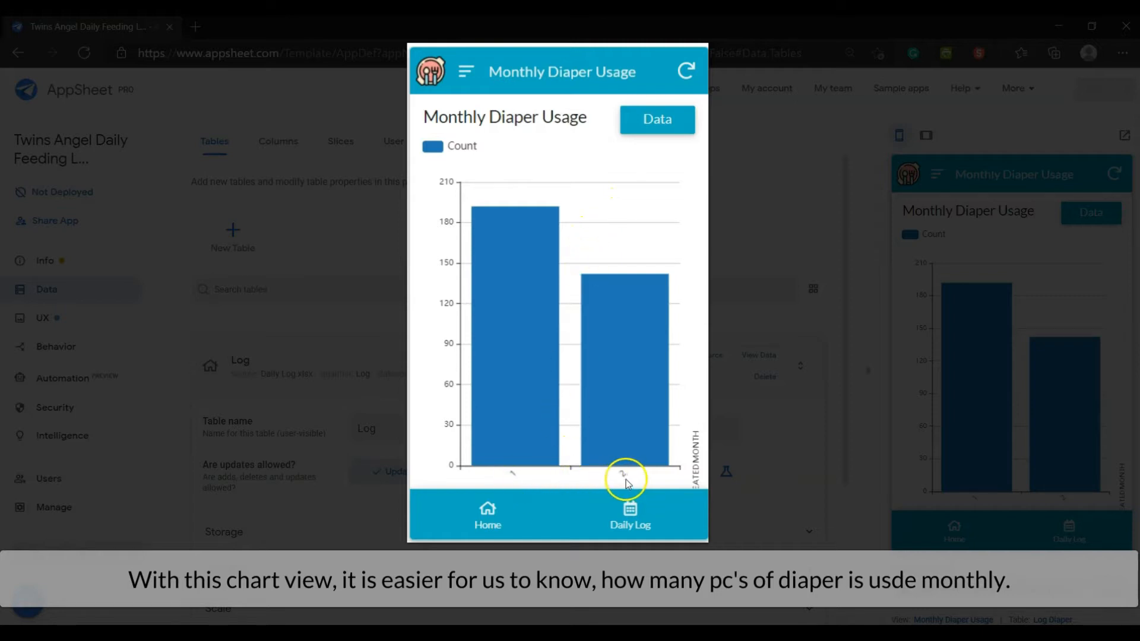
{"action": "mouse_move", "coordinate": [534, 368]}
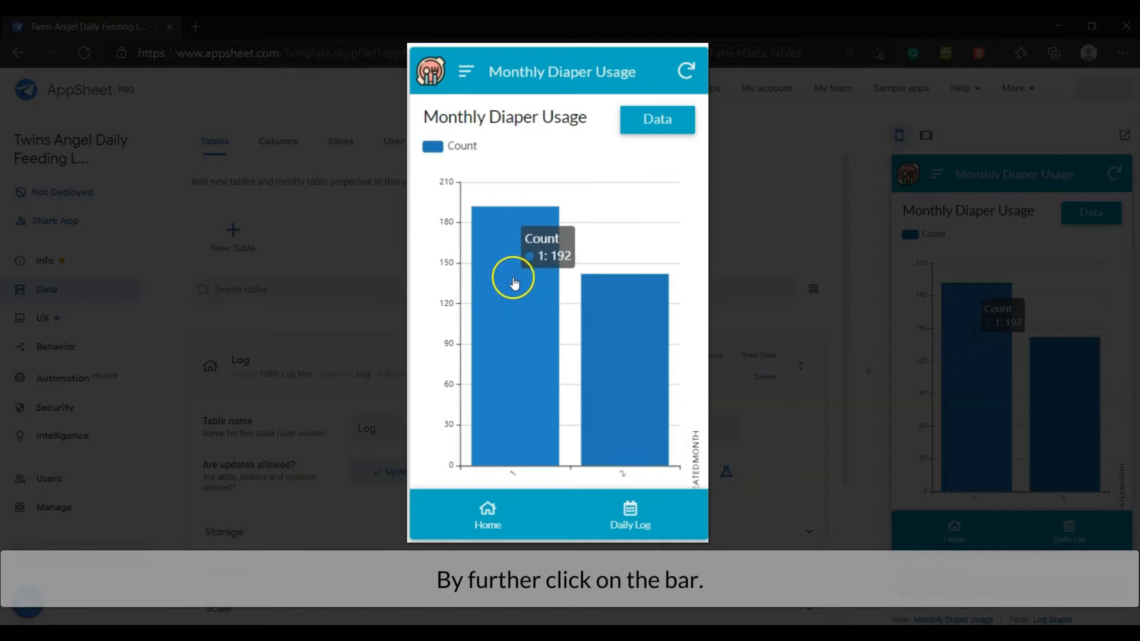
{"action": "left_click", "coordinate": [515, 288]}
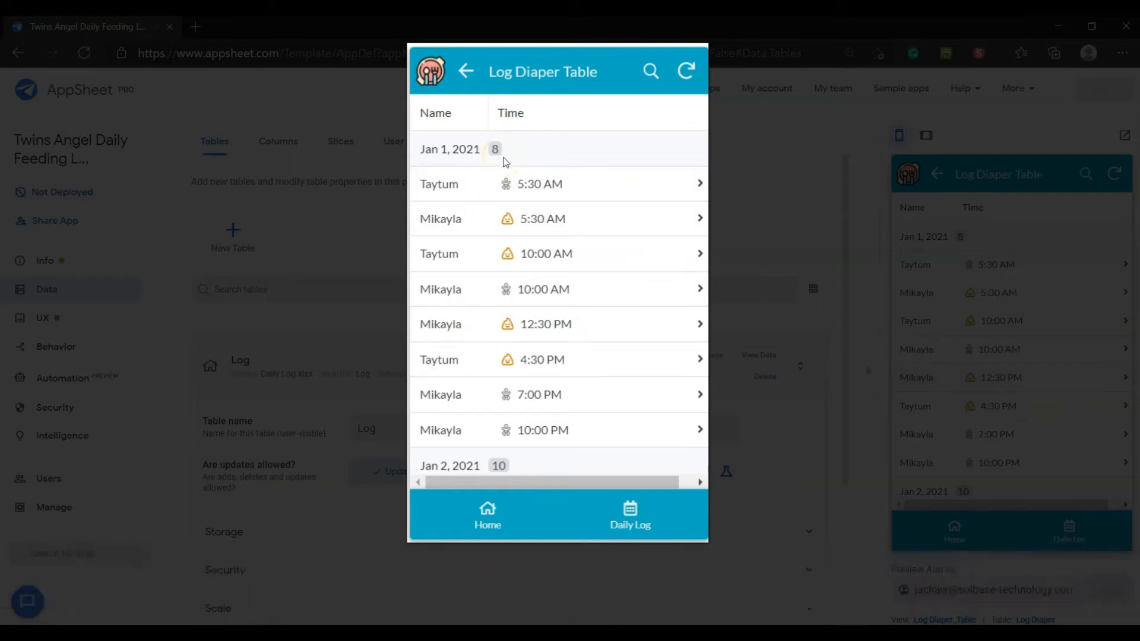
View the details of the first Jan 1, 2021 diaper record and return to the monthly diaper chart
{"action": "left_click", "coordinate": [499, 178]}
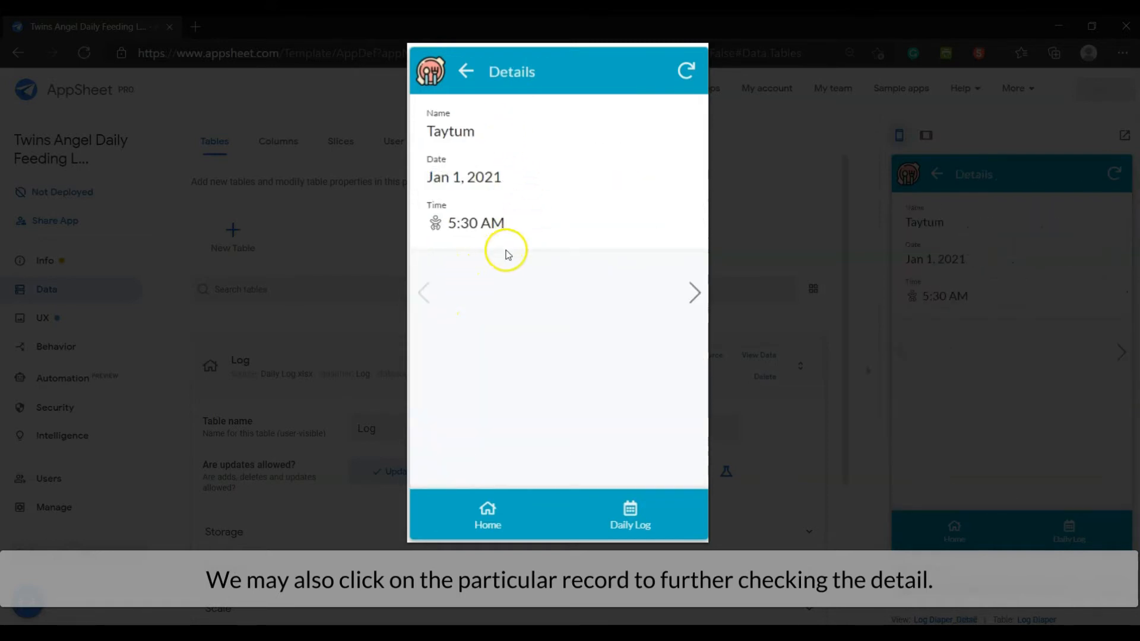
{"action": "left_click", "coordinate": [462, 73]}
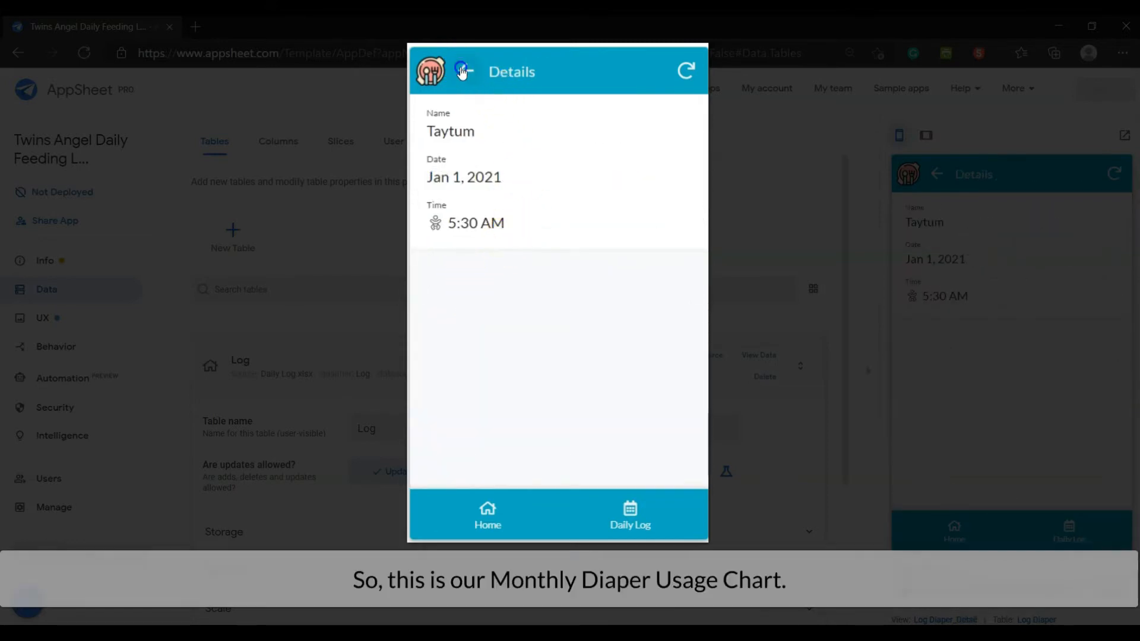
{"action": "left_click", "coordinate": [469, 74]}
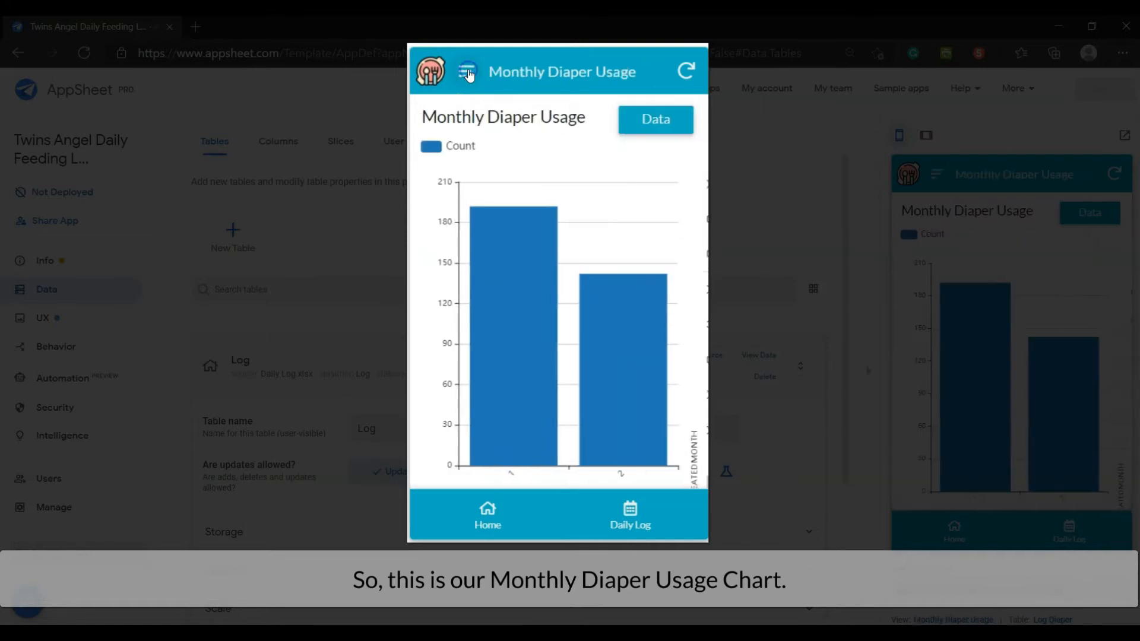
Open the Monthly Milk Consumption chart and examine the date-grouped milk records for month 1
{"action": "left_click", "coordinate": [468, 70]}
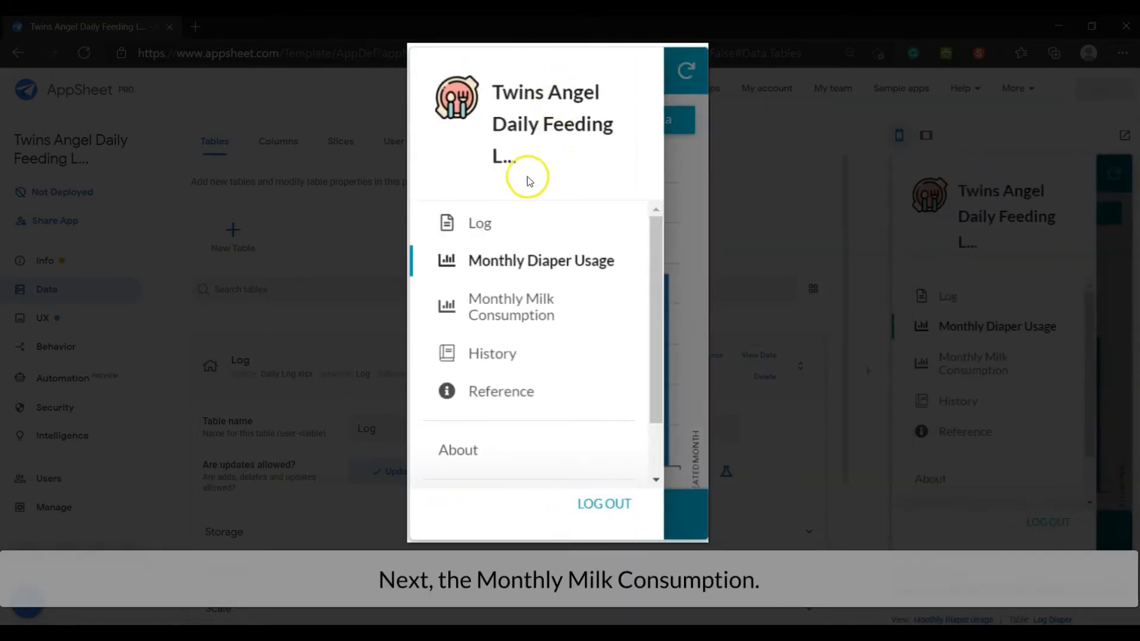
{"action": "left_click", "coordinate": [549, 310]}
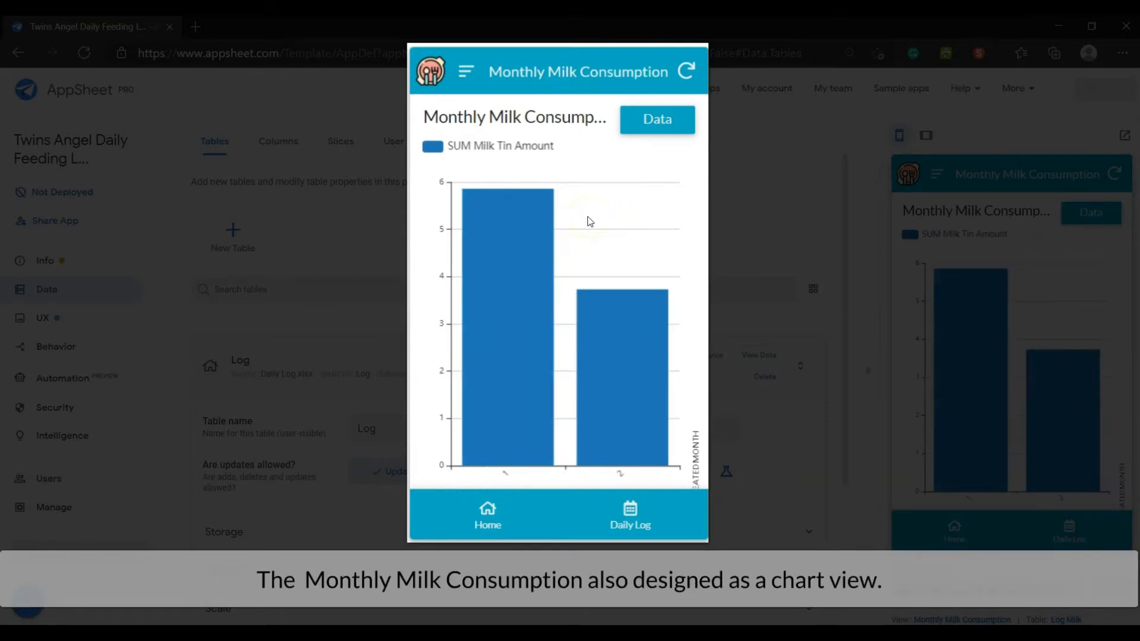
{"action": "mouse_move", "coordinate": [514, 250]}
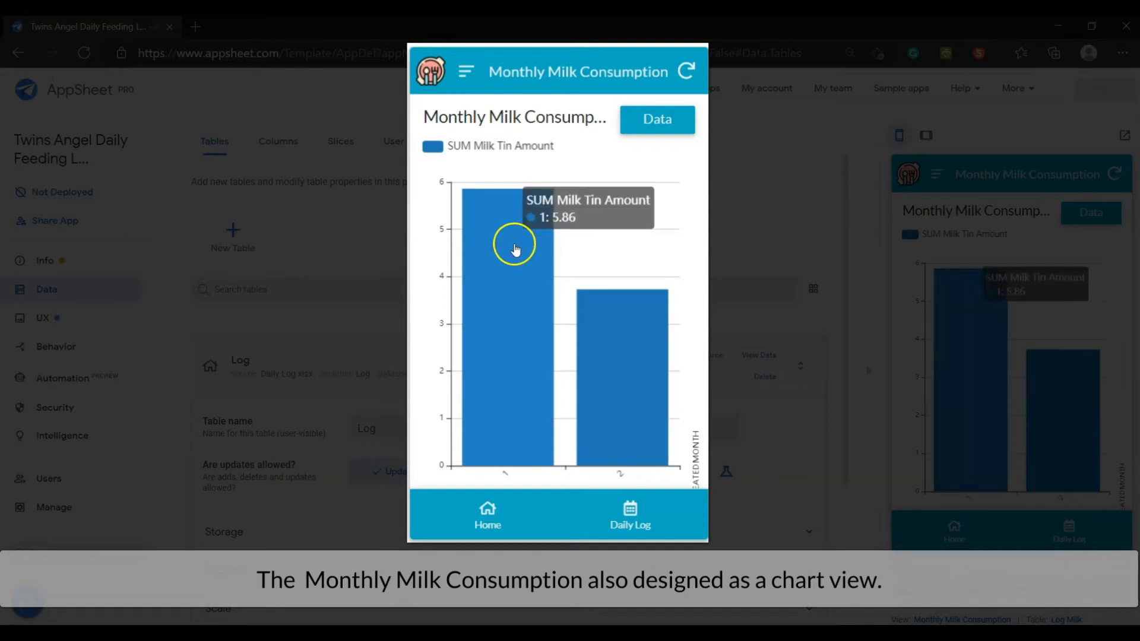
{"action": "left_click", "coordinate": [479, 285]}
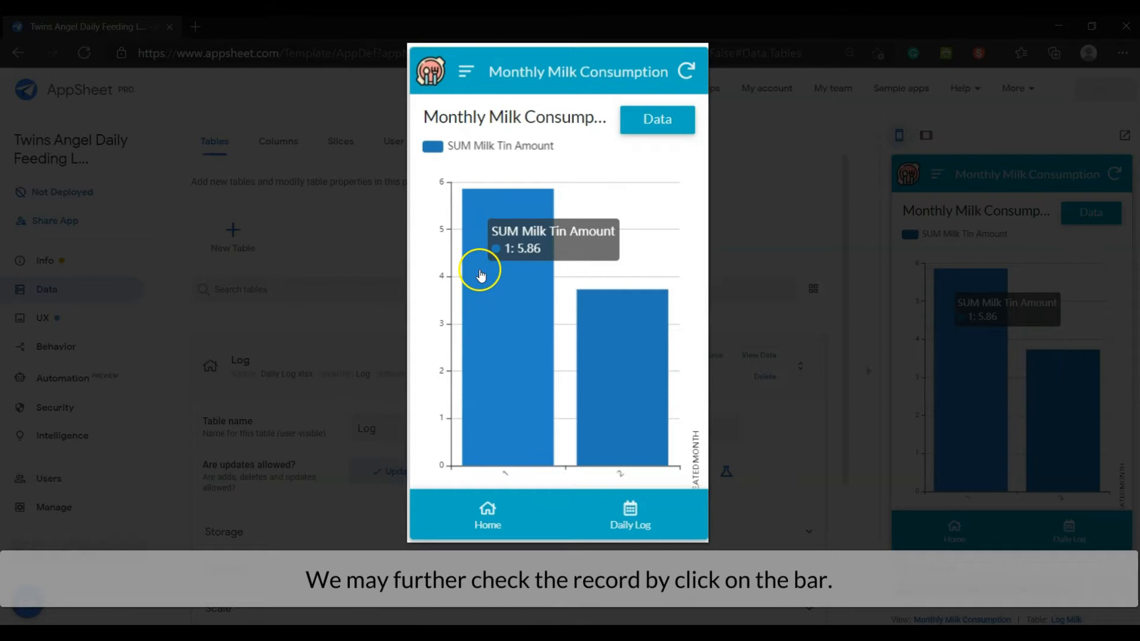
{"action": "left_click", "coordinate": [515, 277]}
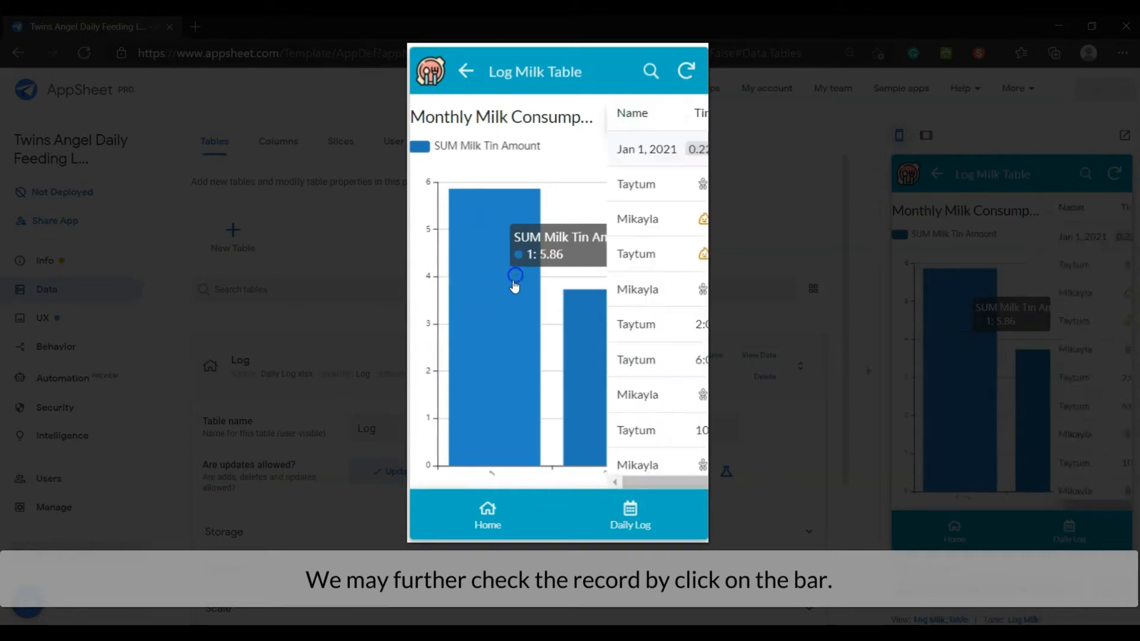
{"action": "left_click", "coordinate": [517, 185]}
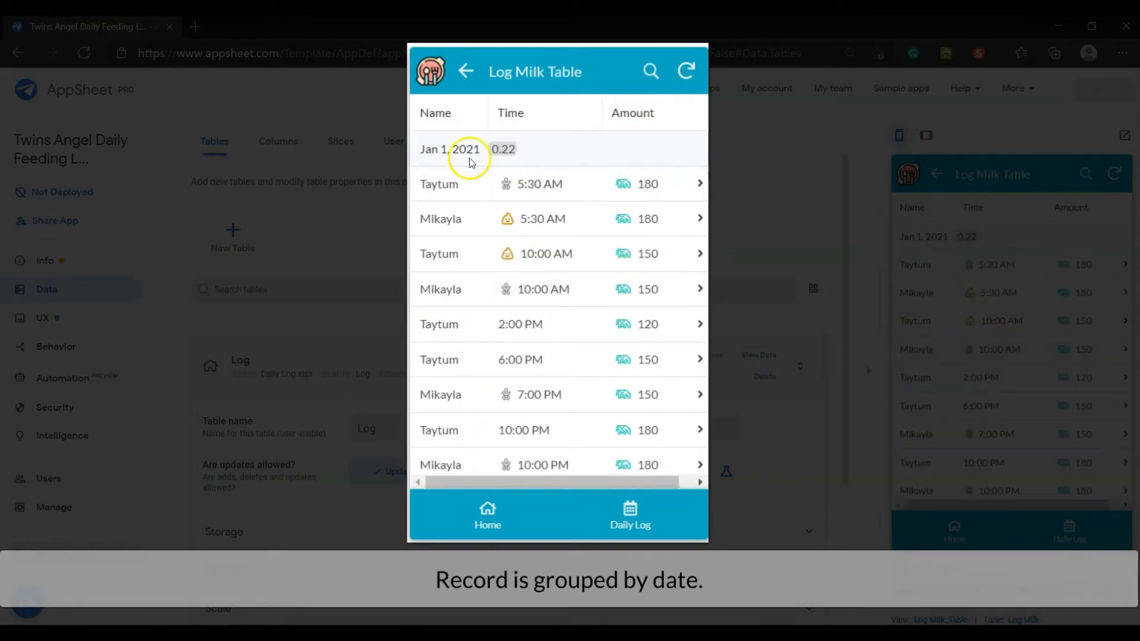
{"action": "scroll", "coordinate": [534, 373], "scroll_direction": "down", "scroll_amount": 1}
{"action": "scroll", "coordinate": [533, 373], "scroll_direction": "up", "scroll_amount": 1}
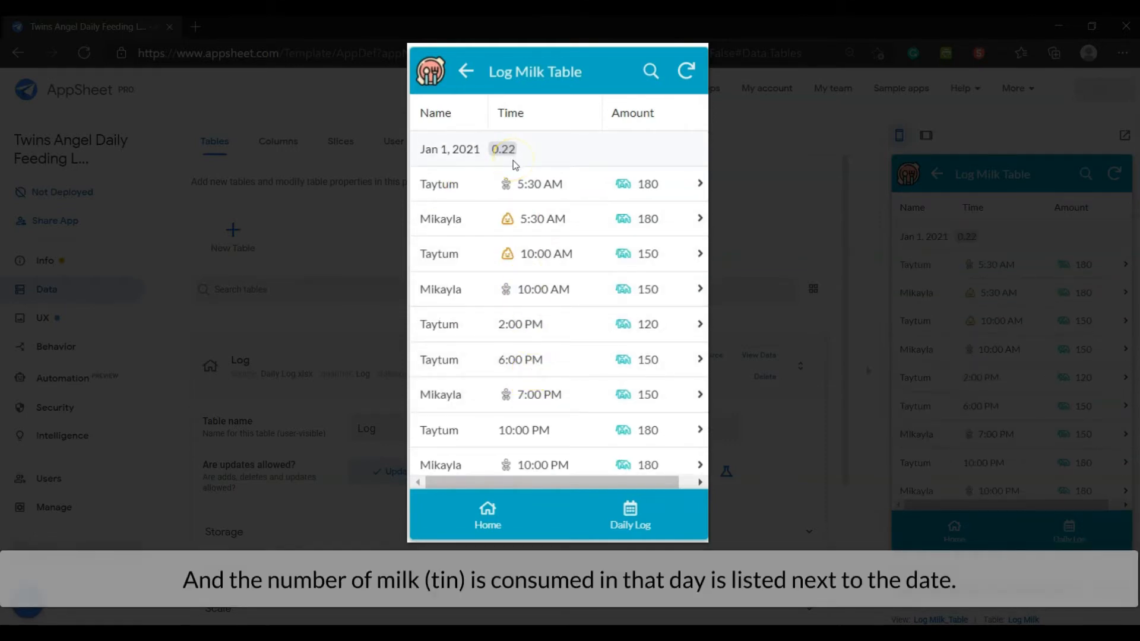
View the details of the first Jan 1, 2021 milk record, return to the milk chart and show the preview's navigation list
{"action": "left_click", "coordinate": [483, 184]}
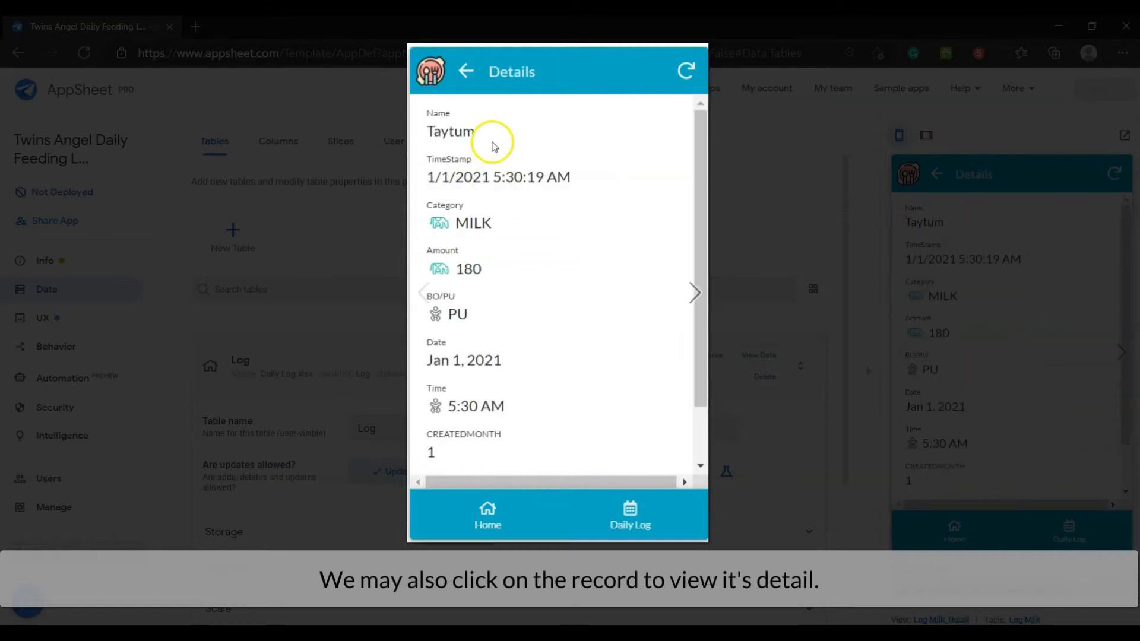
{"action": "scroll", "coordinate": [560, 376], "scroll_direction": "down", "scroll_amount": 1}
{"action": "scroll", "coordinate": [560, 377], "scroll_direction": "up", "scroll_amount": 1}
{"action": "left_click", "coordinate": [466, 71]}
{"action": "left_click", "coordinate": [475, 74]}
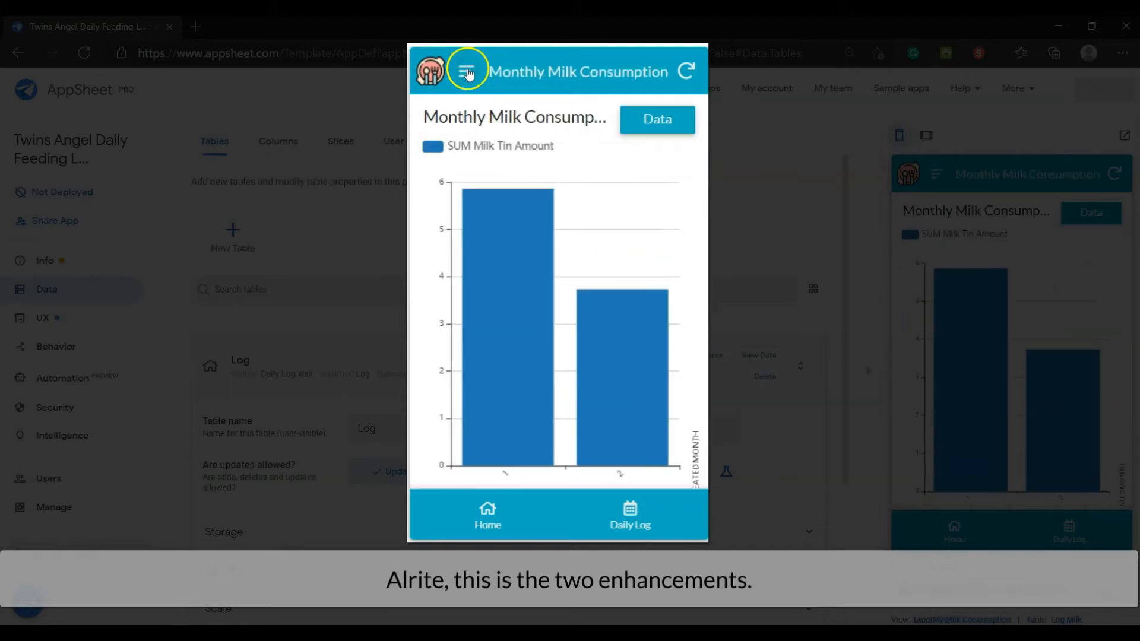
{"action": "left_click", "coordinate": [474, 70]}
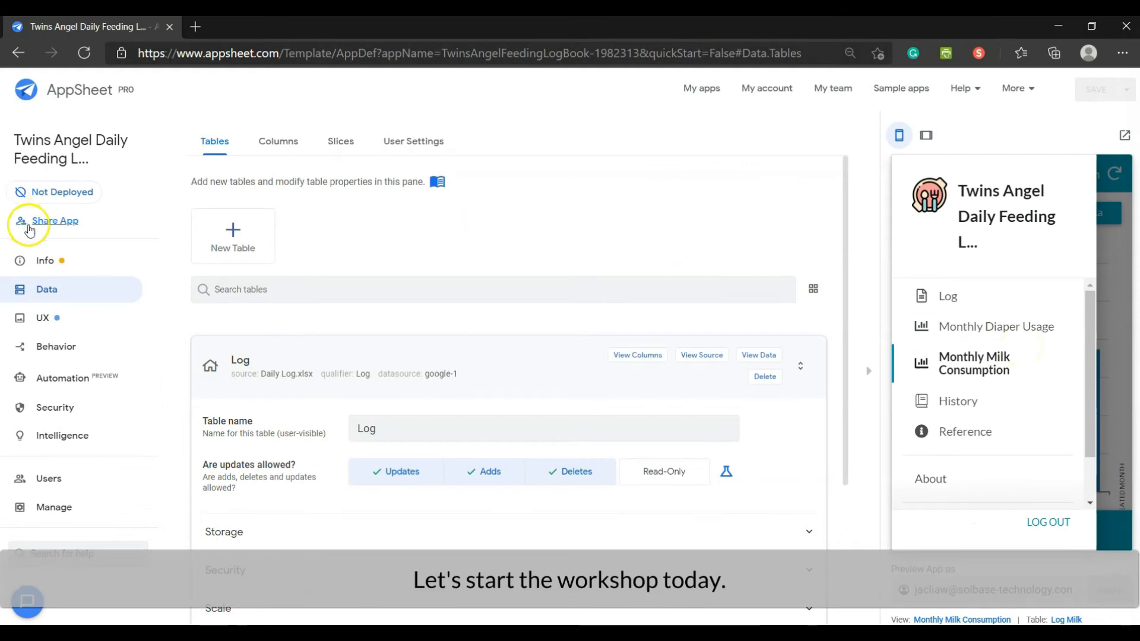
Examine the app formula, type and type details of the Log table's Date and Time virtual columns
{"action": "left_click", "coordinate": [264, 145]}
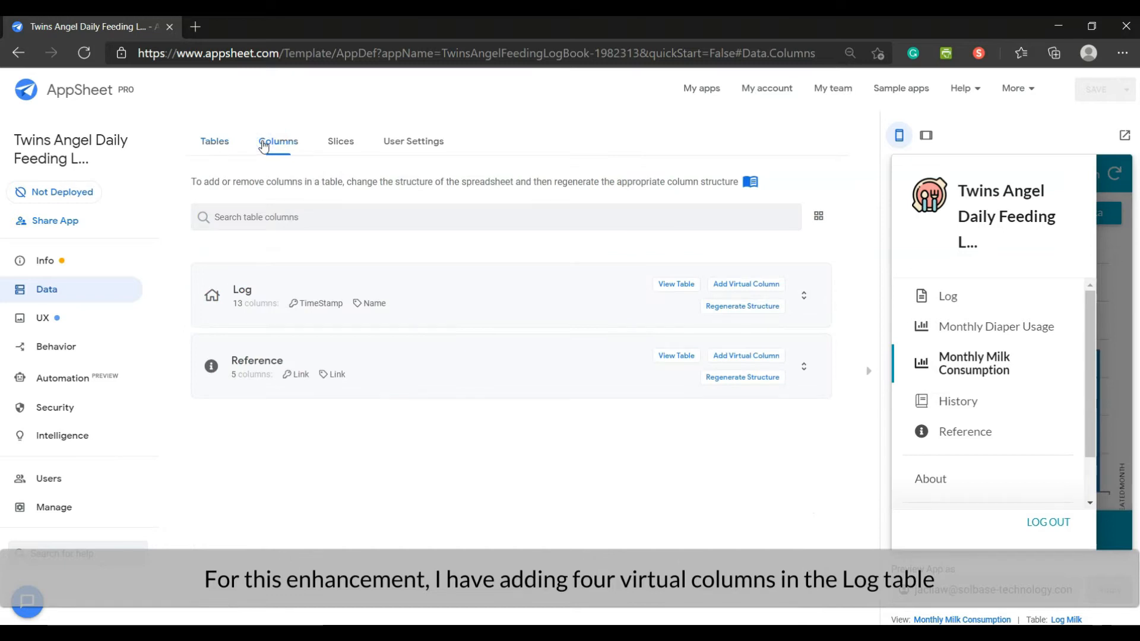
{"action": "left_click", "coordinate": [516, 306]}
{"action": "scroll", "coordinate": [516, 308], "scroll_direction": "down", "scroll_amount": 2}
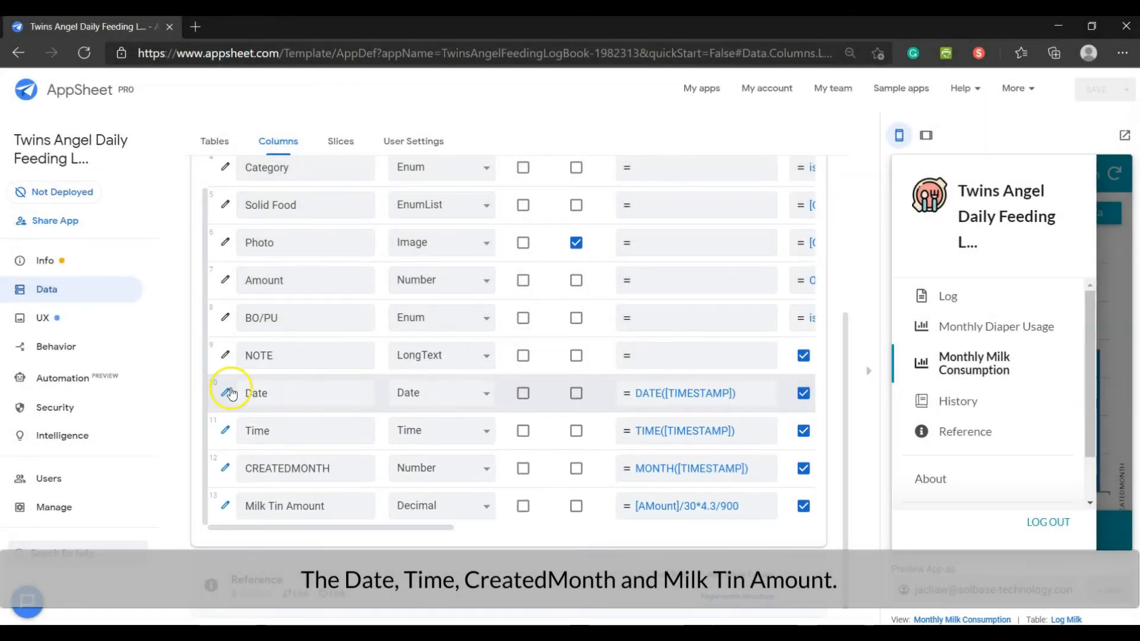
{"action": "left_click", "coordinate": [227, 393]}
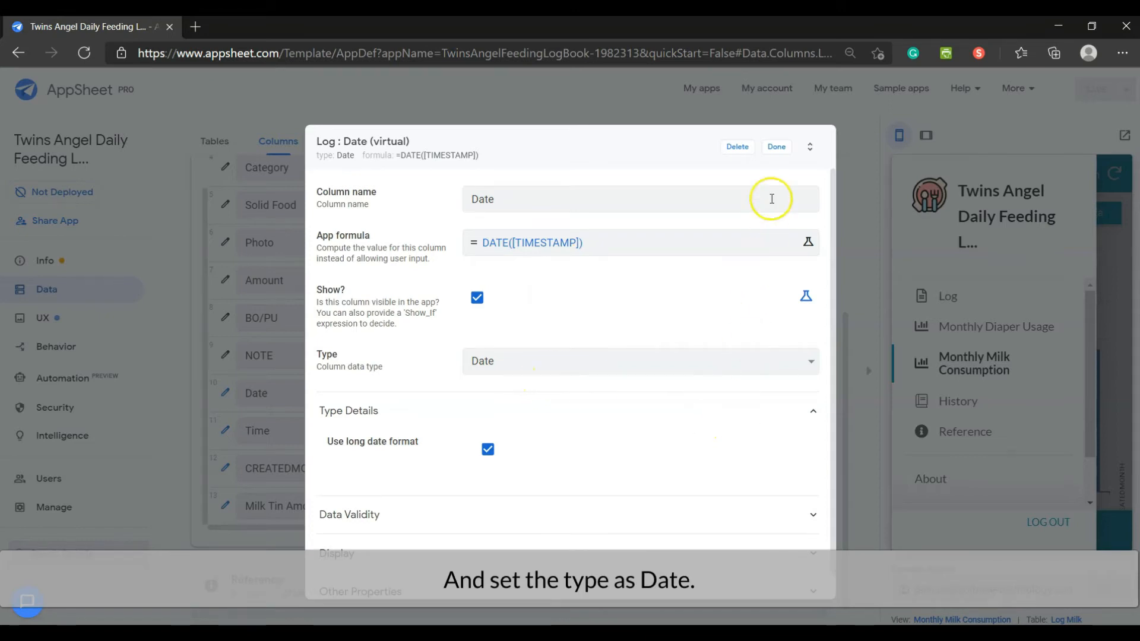
{"action": "left_click", "coordinate": [776, 146]}
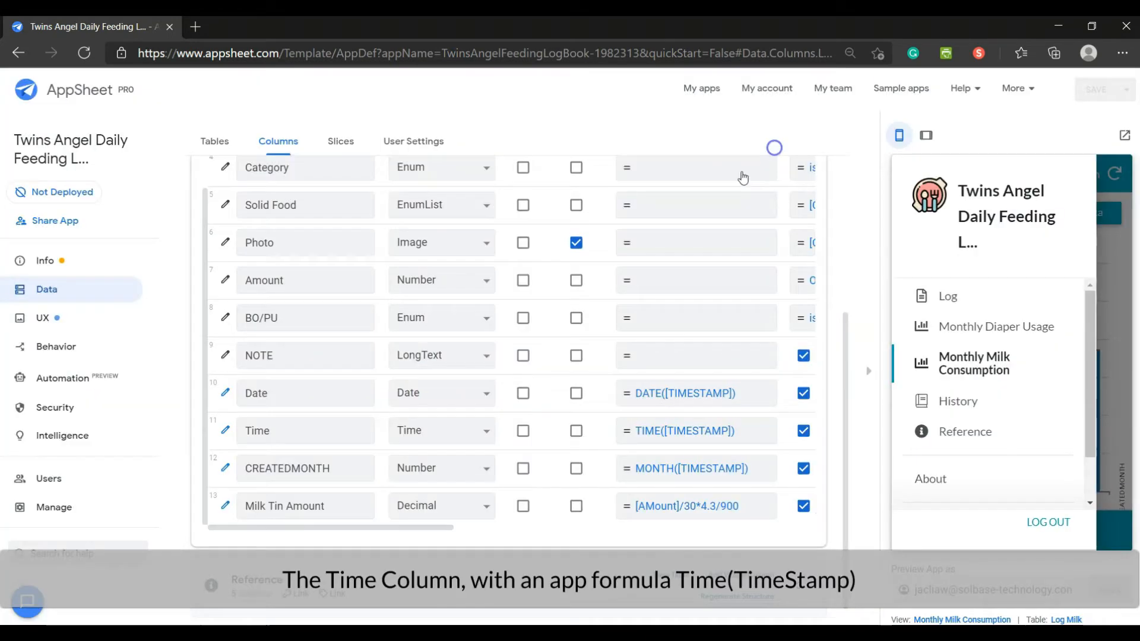
{"action": "left_click", "coordinate": [225, 431]}
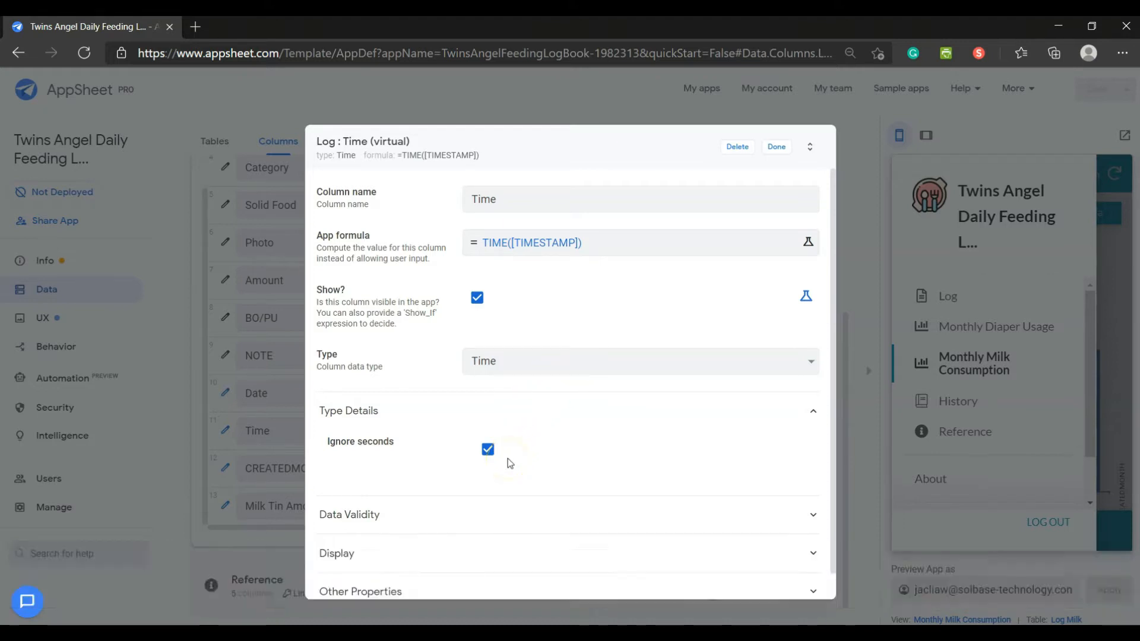
{"action": "left_click", "coordinate": [776, 147]}
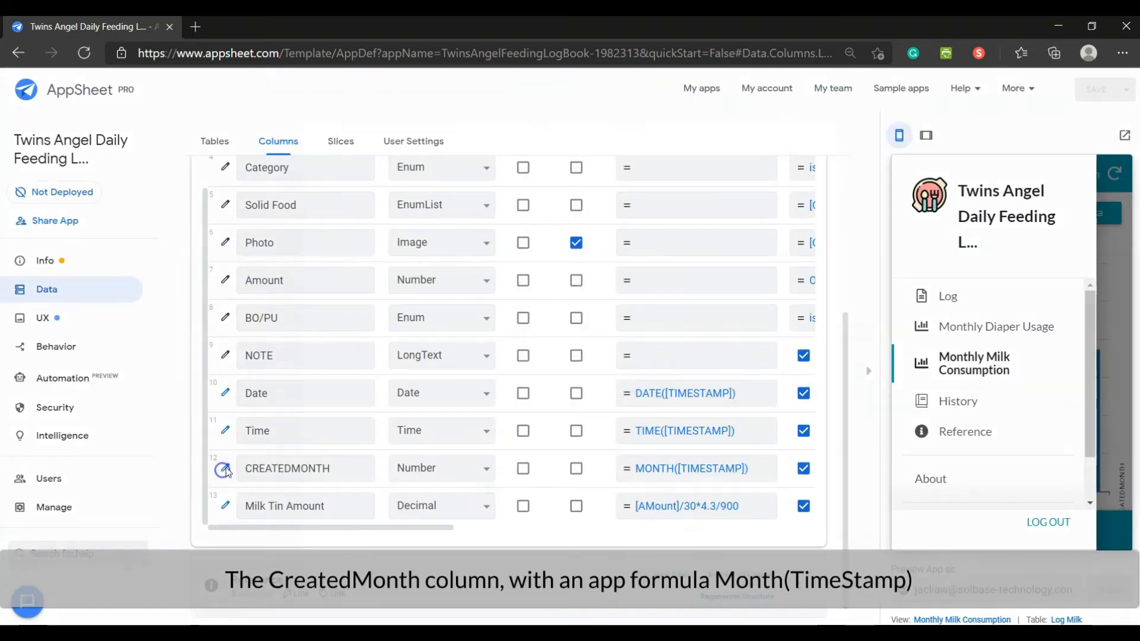
Examine the app formula, data type and type details of the Log table's CREATEDMONTH virtual column
{"action": "left_click", "coordinate": [225, 468]}
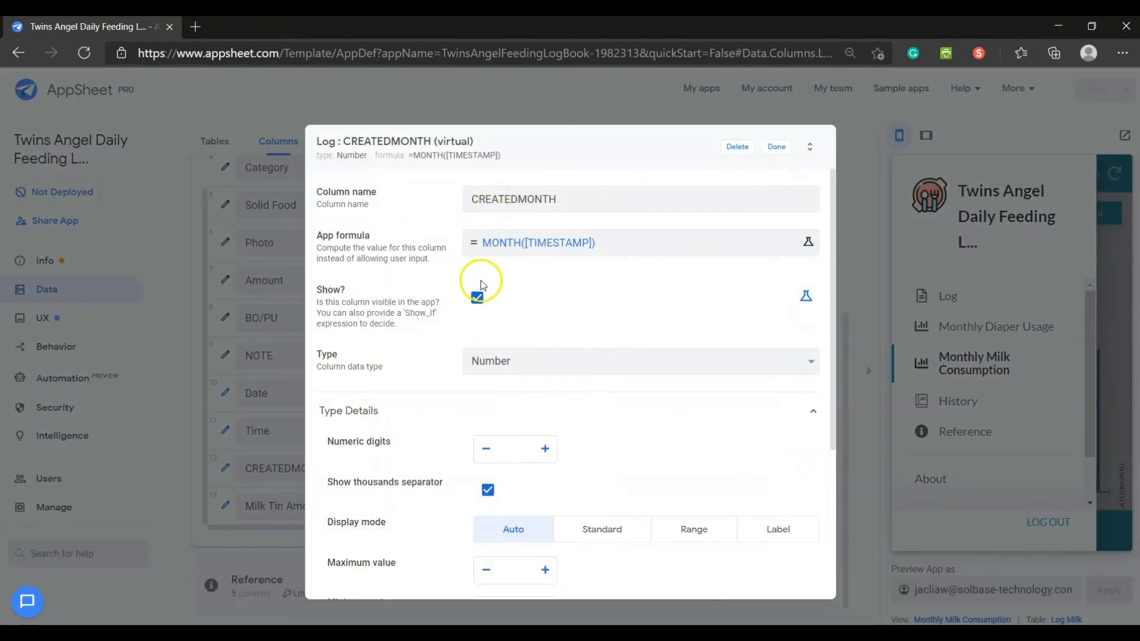
{"action": "left_click", "coordinate": [552, 261]}
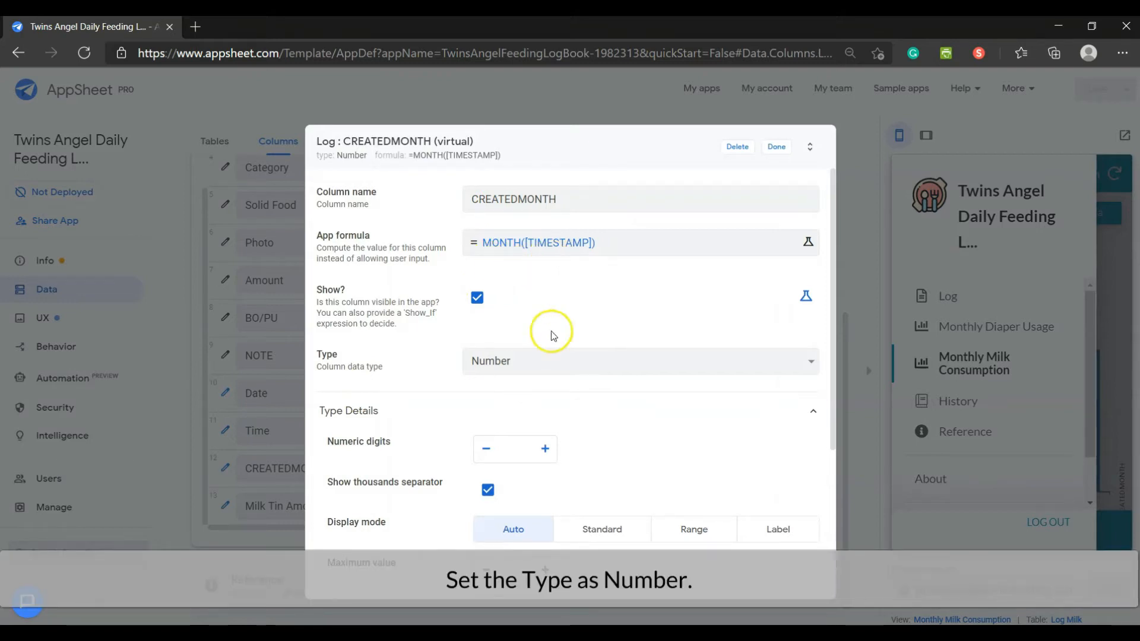
{"action": "scroll", "coordinate": [576, 397], "scroll_direction": "down", "scroll_amount": 1}
{"action": "scroll", "coordinate": [696, 262], "scroll_direction": "up", "scroll_amount": 1}
{"action": "left_click", "coordinate": [778, 149]}
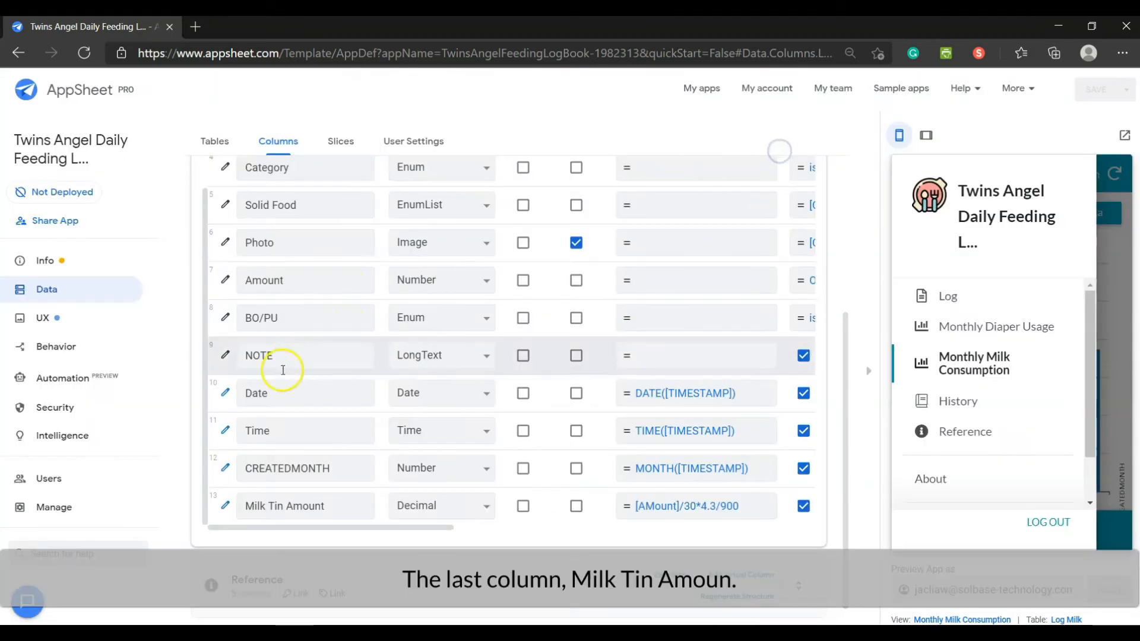
Examine the app formula and data type of the Log table's Milk Tin Amount virtual column
{"action": "left_click", "coordinate": [226, 509]}
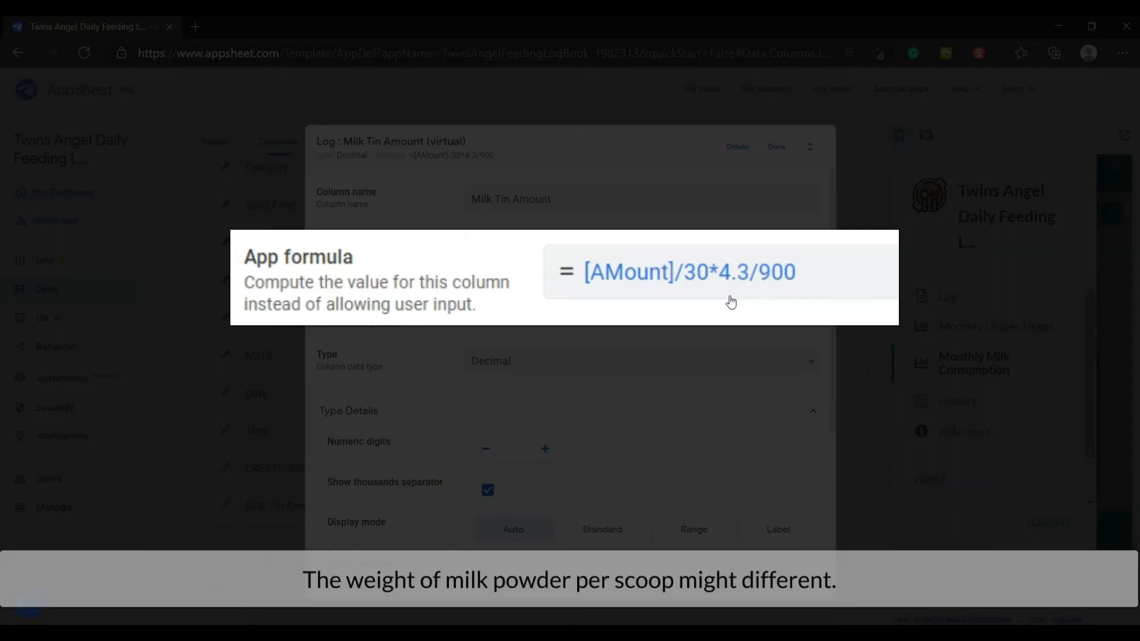
{"action": "left_click", "coordinate": [728, 301]}
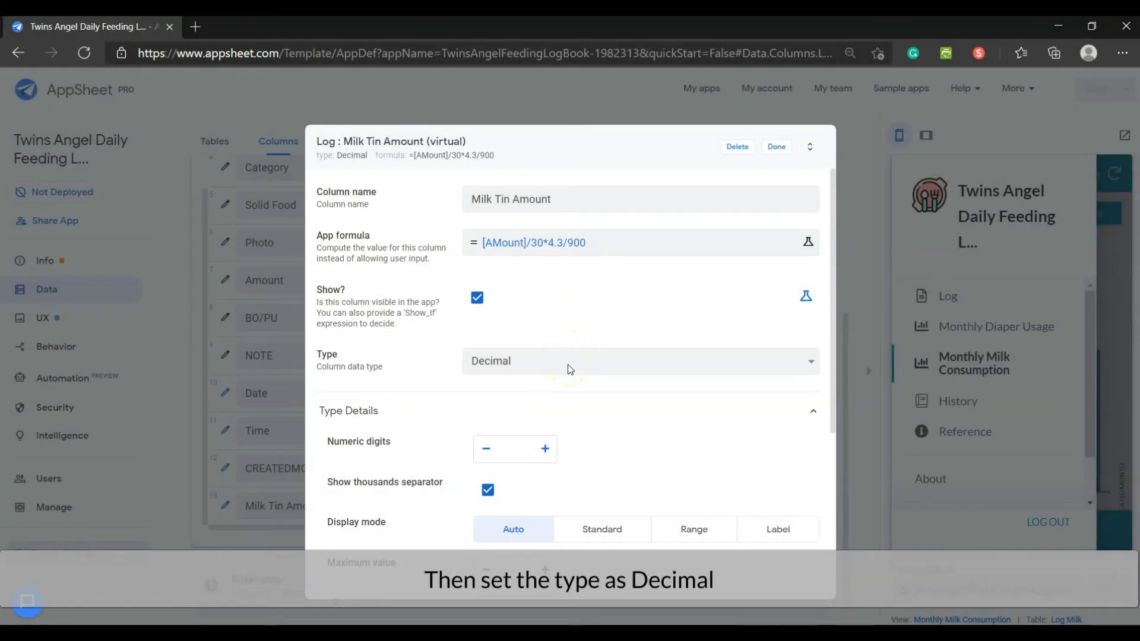
{"action": "left_click", "coordinate": [776, 148]}
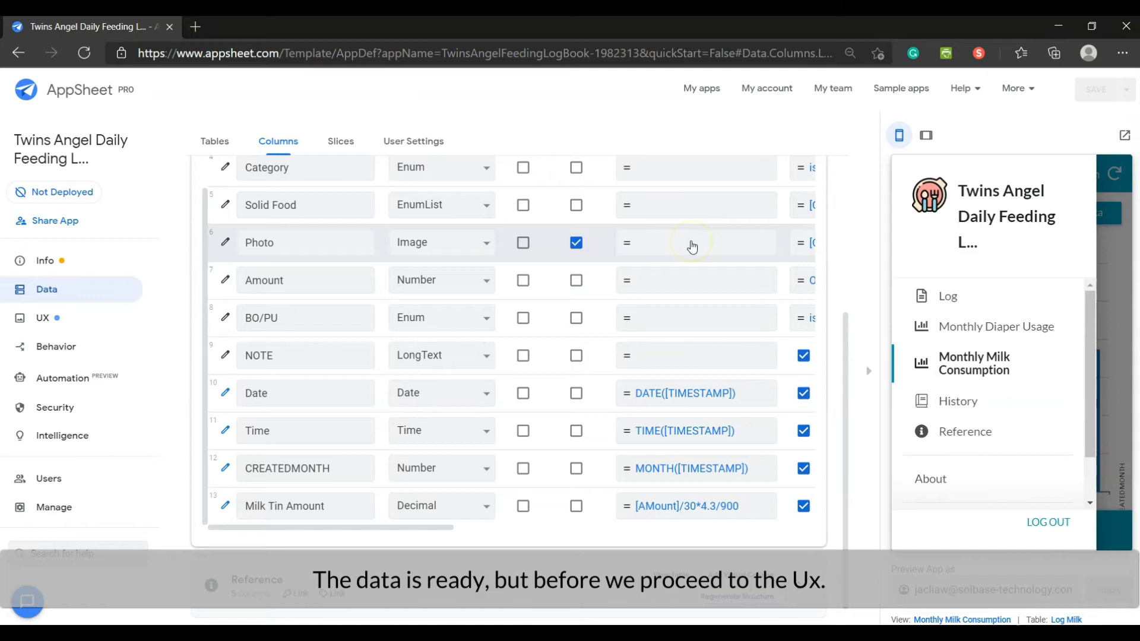
{"action": "left_click", "coordinate": [684, 239]}
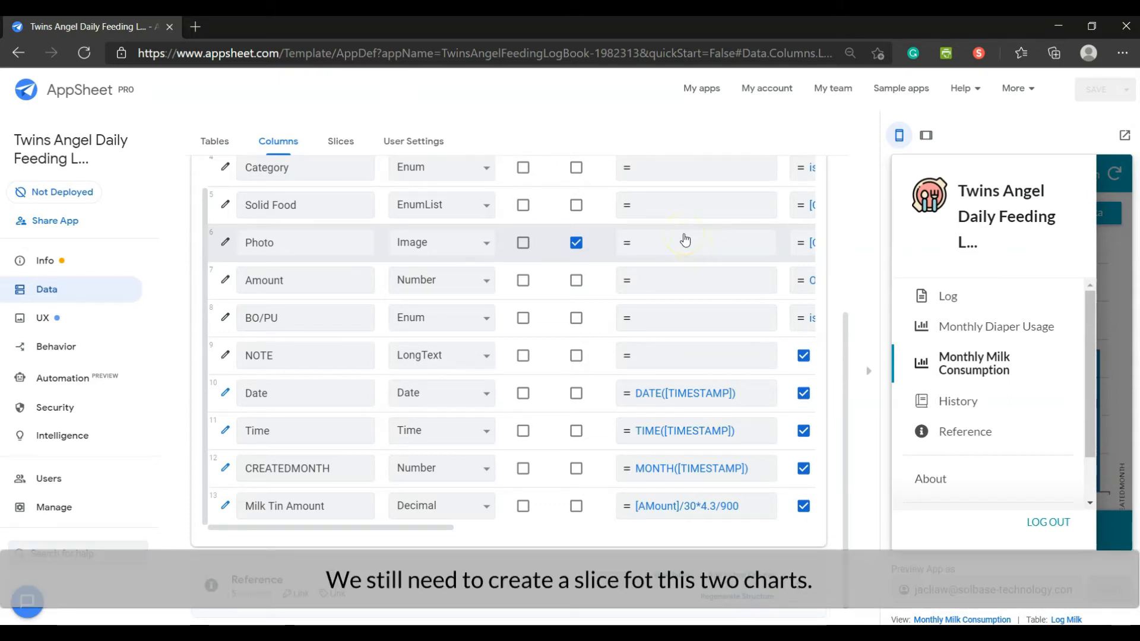
Examine the source table, row filter condition and update mode of the Log Diaper and Log Milk slices
{"action": "left_click", "coordinate": [342, 145]}
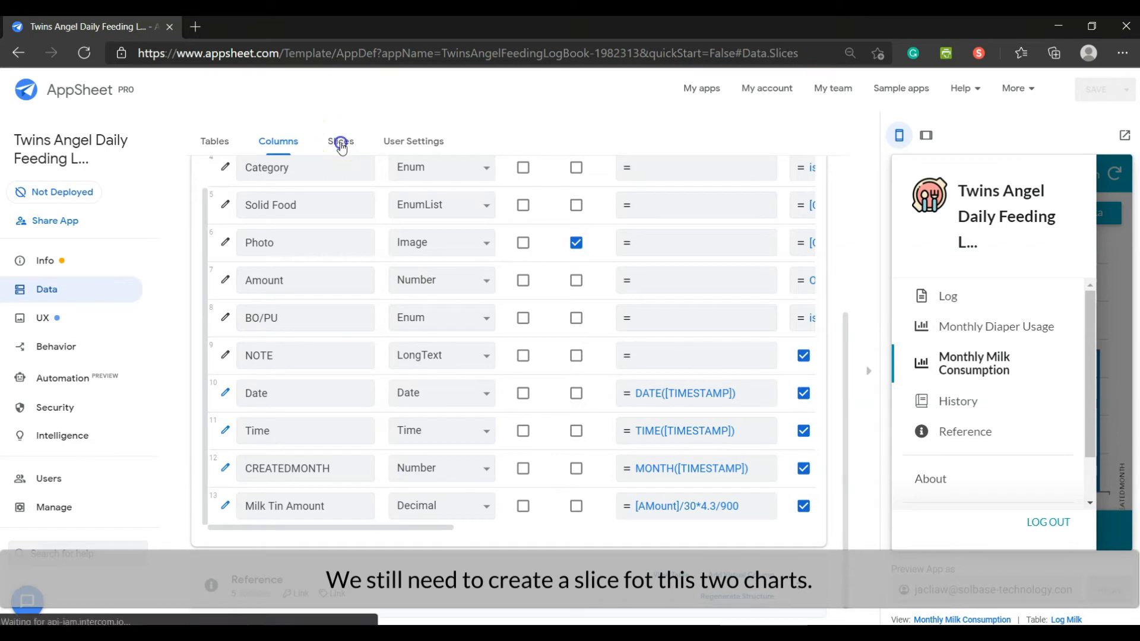
{"action": "scroll", "coordinate": [585, 321], "scroll_direction": "down", "scroll_amount": 10}
{"action": "left_click", "coordinate": [521, 331]}
{"action": "left_click", "coordinate": [534, 293]}
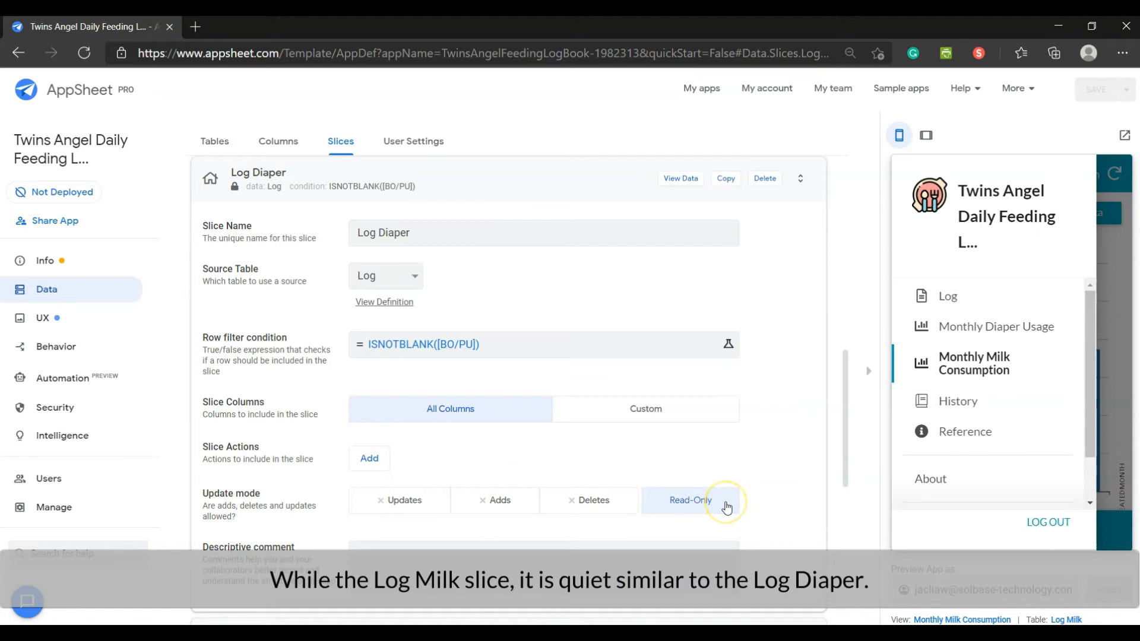
{"action": "left_click", "coordinate": [472, 180]}
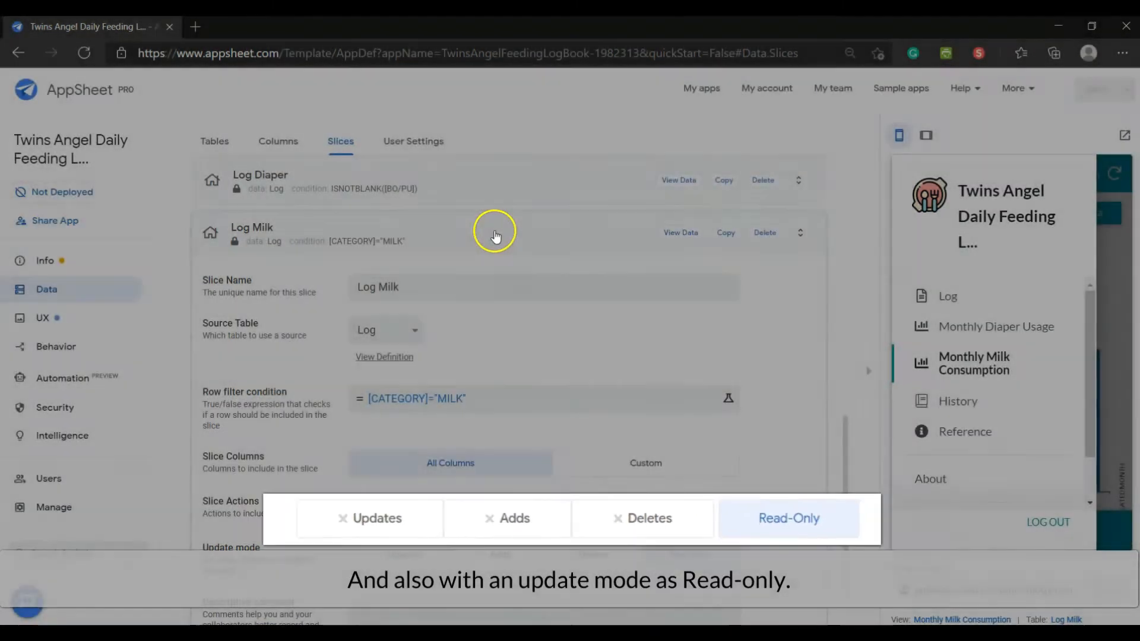
{"action": "left_click", "coordinate": [491, 230]}
Examine the Monthly Diaper Usage view's source data, view type, position and histogram chart options
{"action": "left_click", "coordinate": [44, 324]}
{"action": "scroll", "coordinate": [349, 380], "scroll_direction": "down", "scroll_amount": 6}
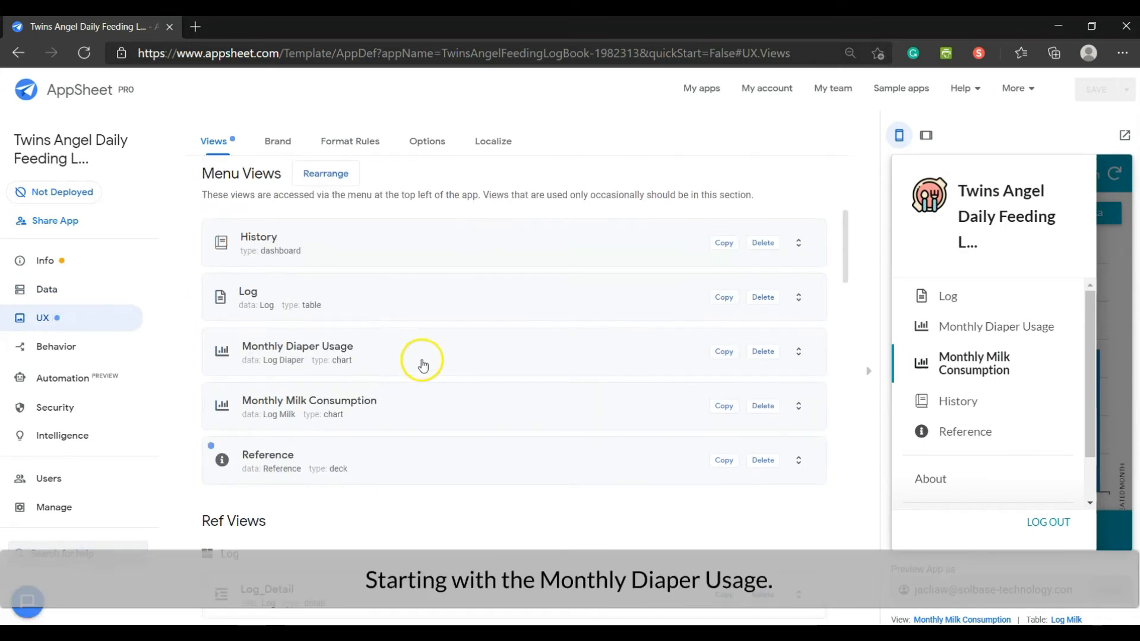
{"action": "left_click", "coordinate": [262, 359]}
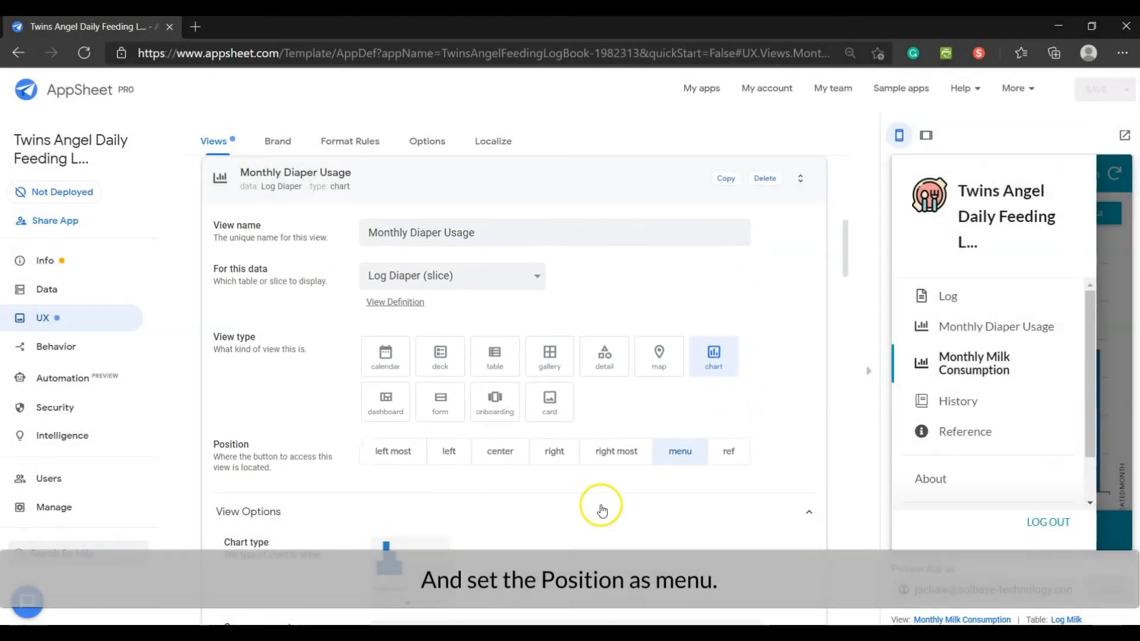
{"action": "scroll", "coordinate": [602, 509], "scroll_direction": "down", "scroll_amount": 4}
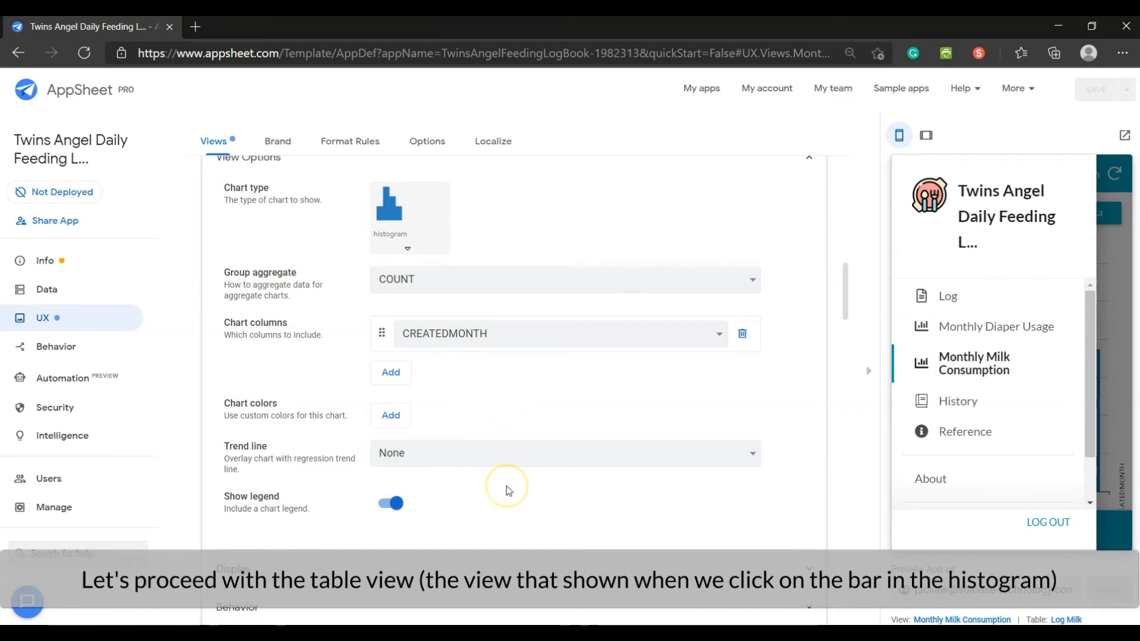
{"action": "scroll", "coordinate": [505, 484], "scroll_direction": "up", "scroll_amount": 10}
{"action": "left_click", "coordinate": [459, 252]}
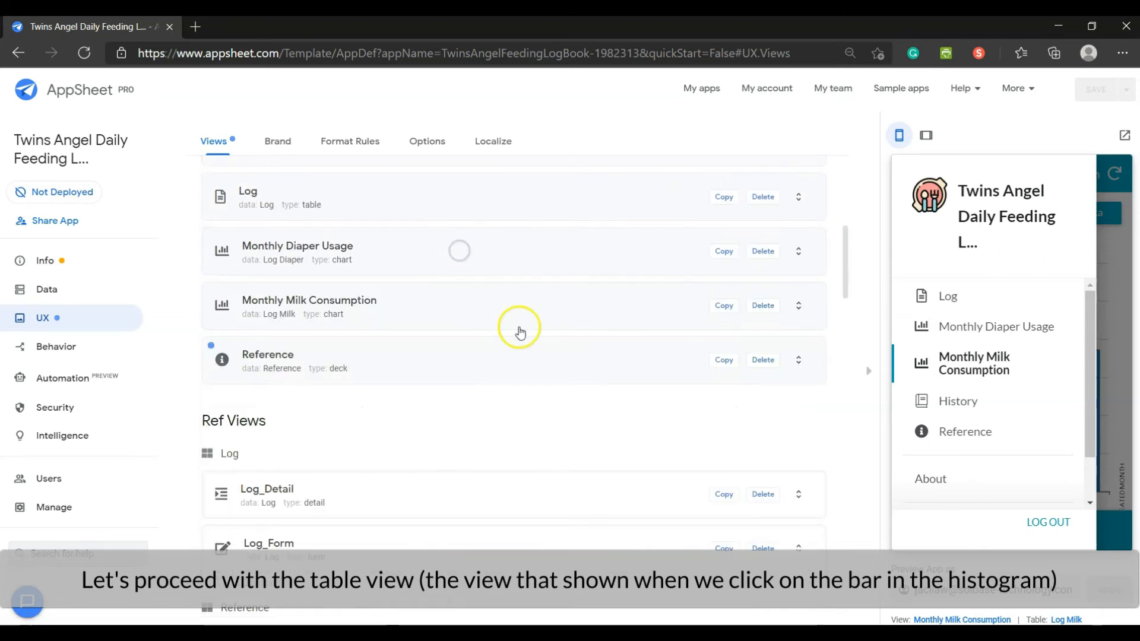
Examine the Log Diaper_Table view's type and position, plus its sorting, grouping, aggregate and column order
{"action": "scroll", "coordinate": [521, 332], "scroll_direction": "down", "scroll_amount": 12}
{"action": "scroll", "coordinate": [520, 332], "scroll_direction": "up", "scroll_amount": 3}
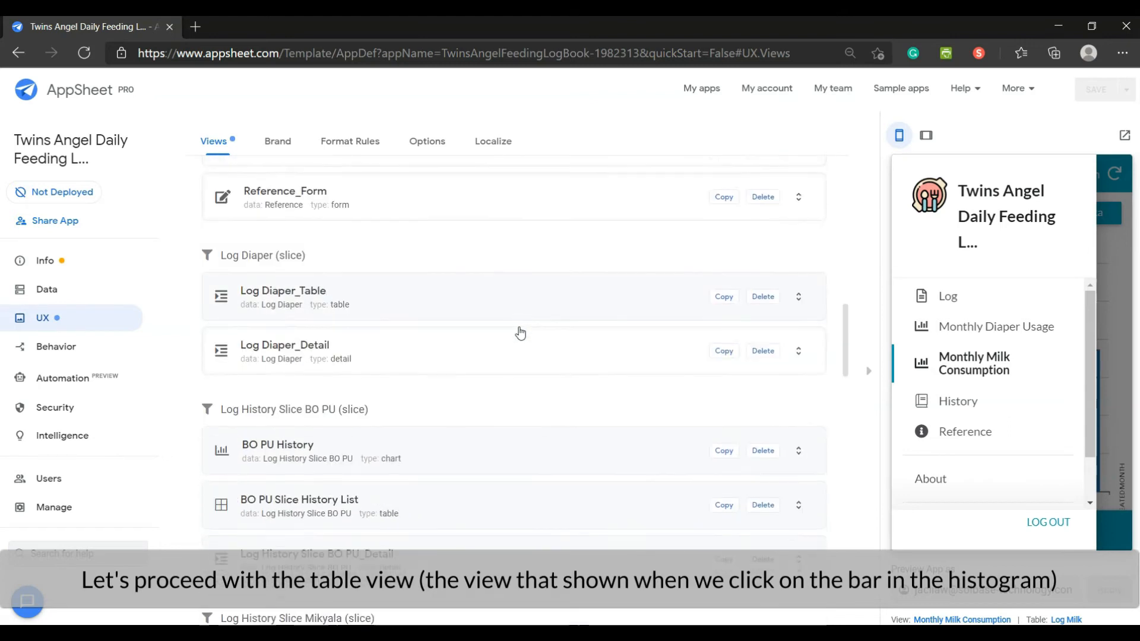
{"action": "left_click", "coordinate": [414, 308]}
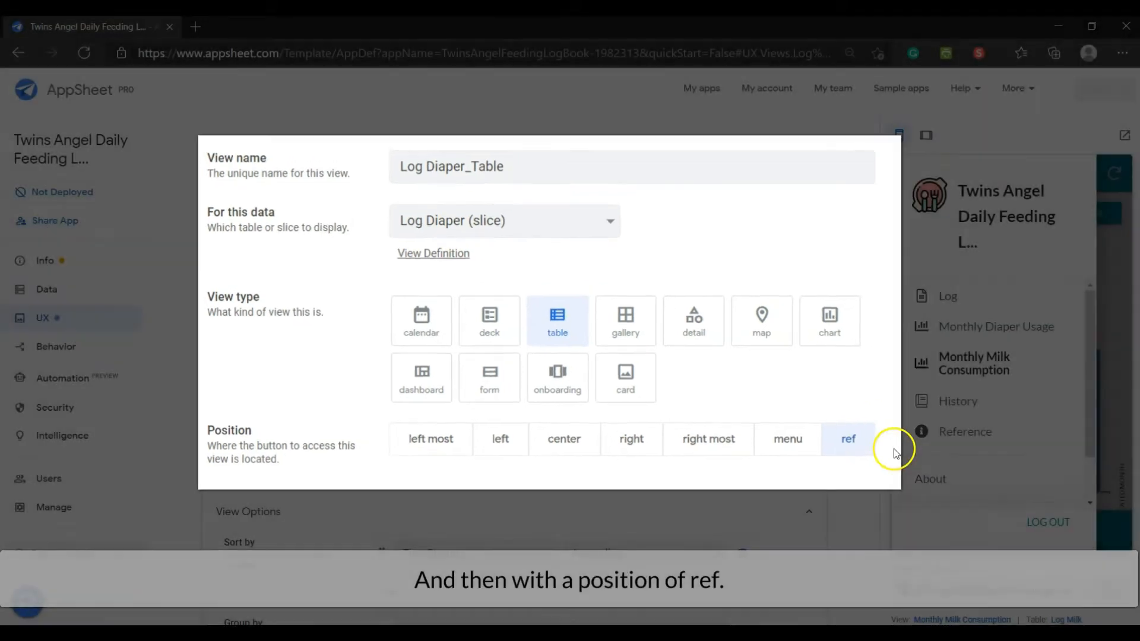
{"action": "scroll", "coordinate": [800, 472], "scroll_direction": "down", "scroll_amount": 5}
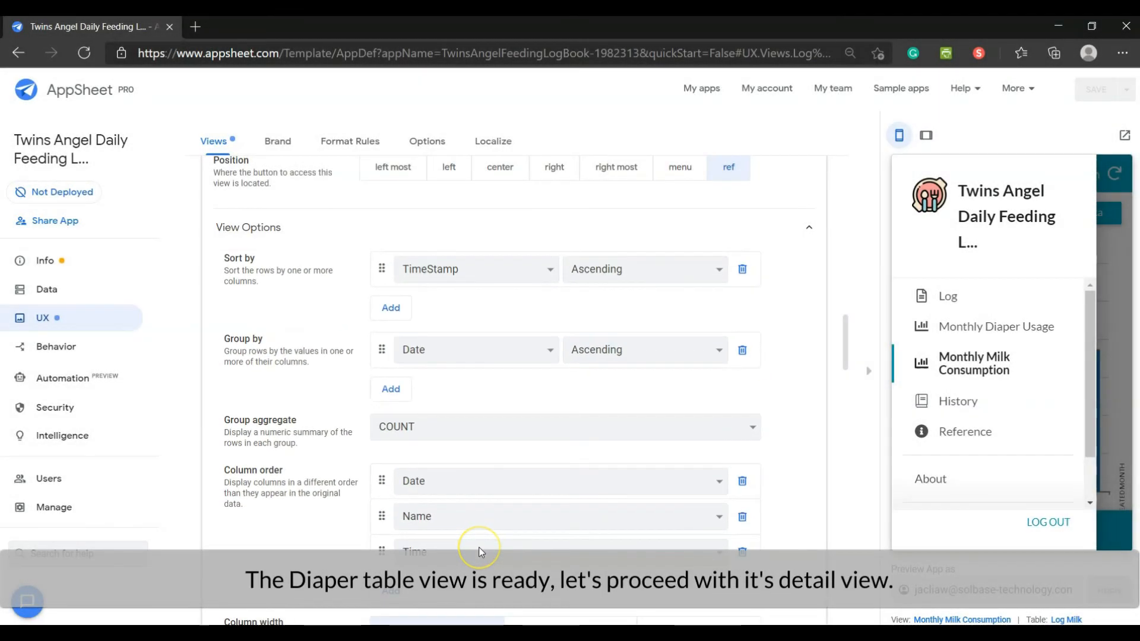
Examine the view options and column order of the Log Diaper_Detail view
{"action": "scroll", "coordinate": [479, 547], "scroll_direction": "down", "scroll_amount": 8}
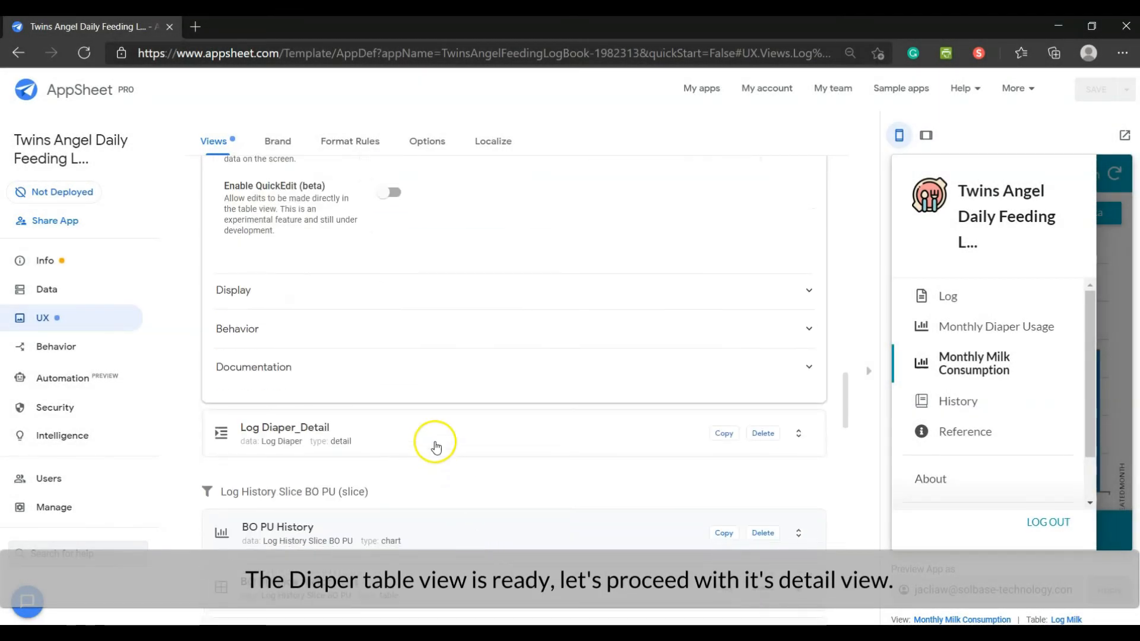
{"action": "left_click", "coordinate": [436, 446]}
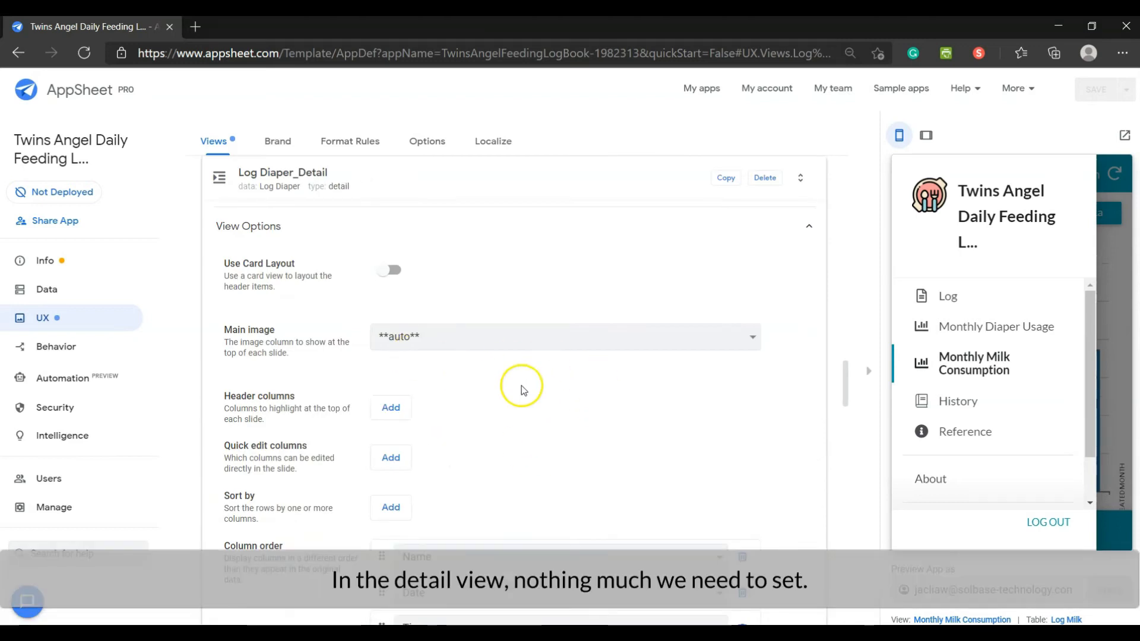
{"action": "scroll", "coordinate": [610, 418], "scroll_direction": "down", "scroll_amount": 1}
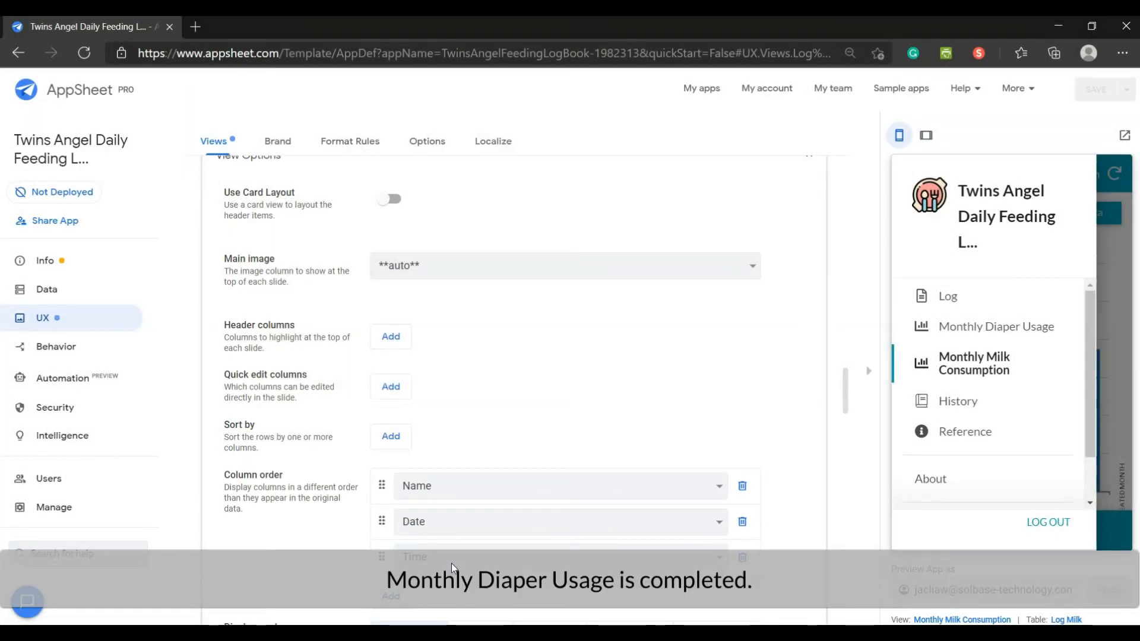
{"action": "scroll", "coordinate": [451, 563], "scroll_direction": "up", "scroll_amount": 5}
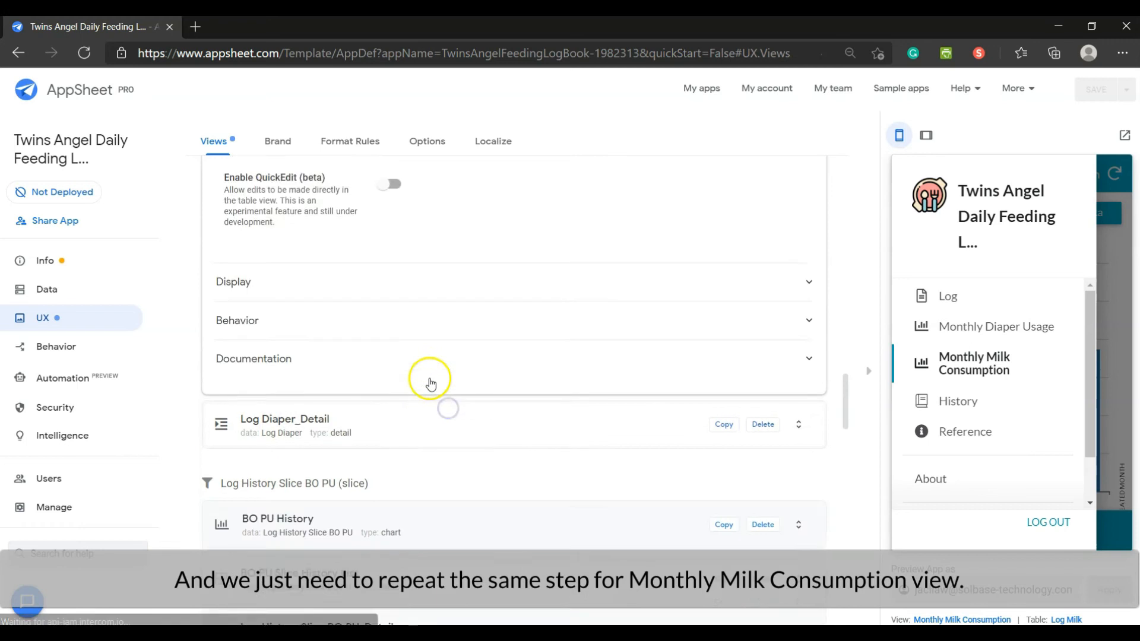
Examine the Monthly Milk Consumption view's source data, type, position, group aggregate and chart columns
{"action": "scroll", "coordinate": [431, 384], "scroll_direction": "up", "scroll_amount": 15}
{"action": "scroll", "coordinate": [430, 380], "scroll_direction": "up", "scroll_amount": 13}
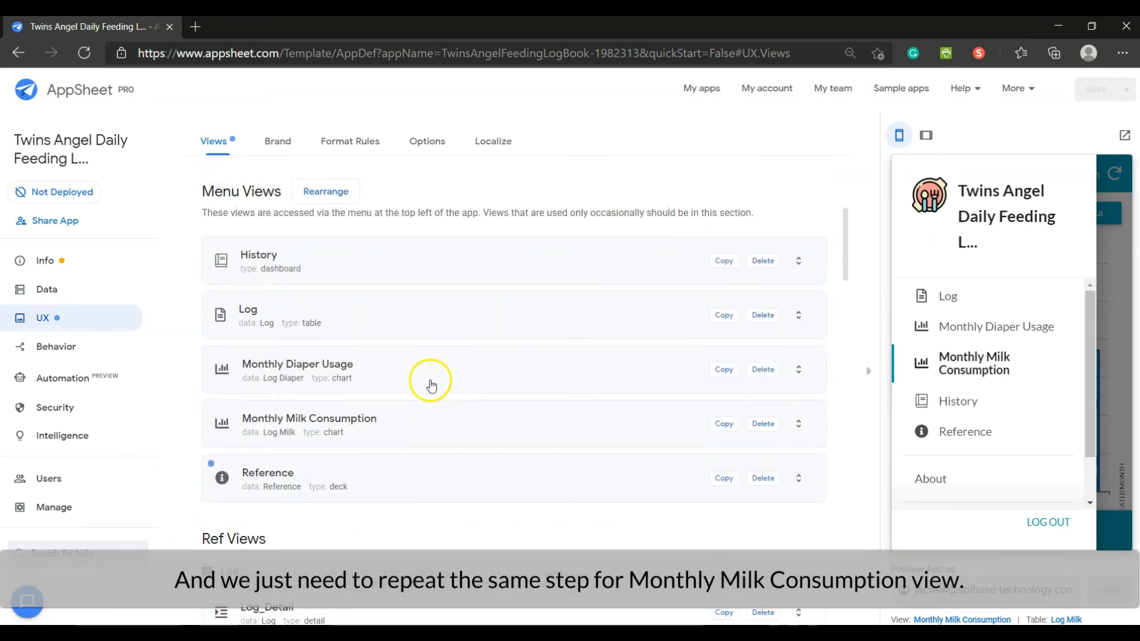
{"action": "left_click", "coordinate": [415, 425]}
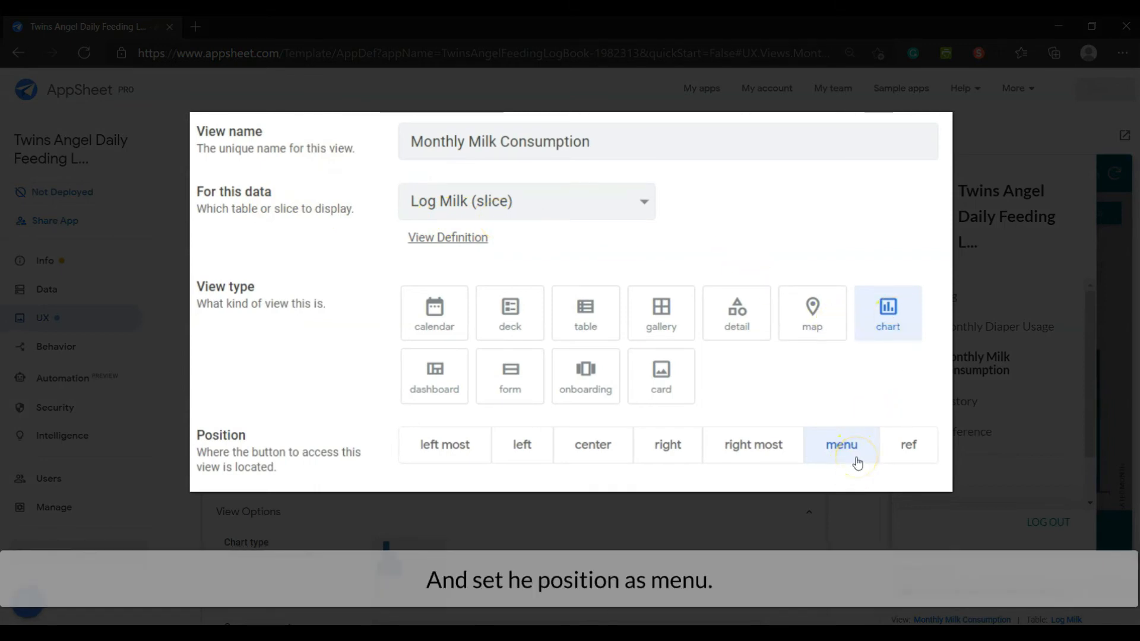
{"action": "scroll", "coordinate": [588, 492], "scroll_direction": "down", "scroll_amount": 5}
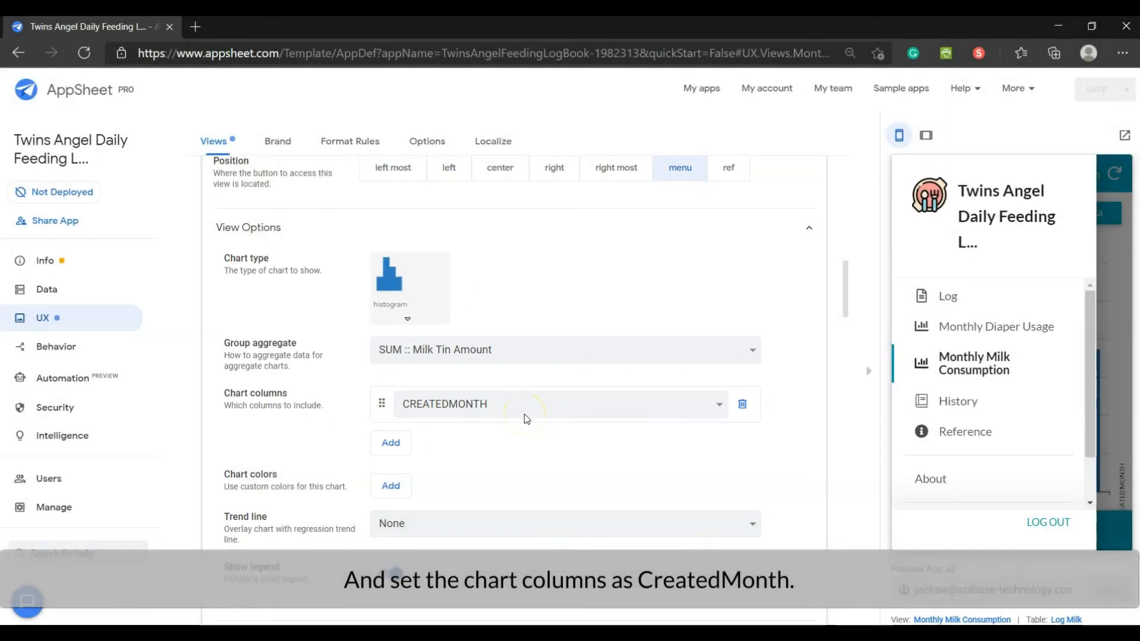
Examine the Log Milk_Table view's type and position, plus its sorting, grouping, aggregate and column order
{"action": "scroll", "coordinate": [523, 420], "scroll_direction": "down", "scroll_amount": 15}
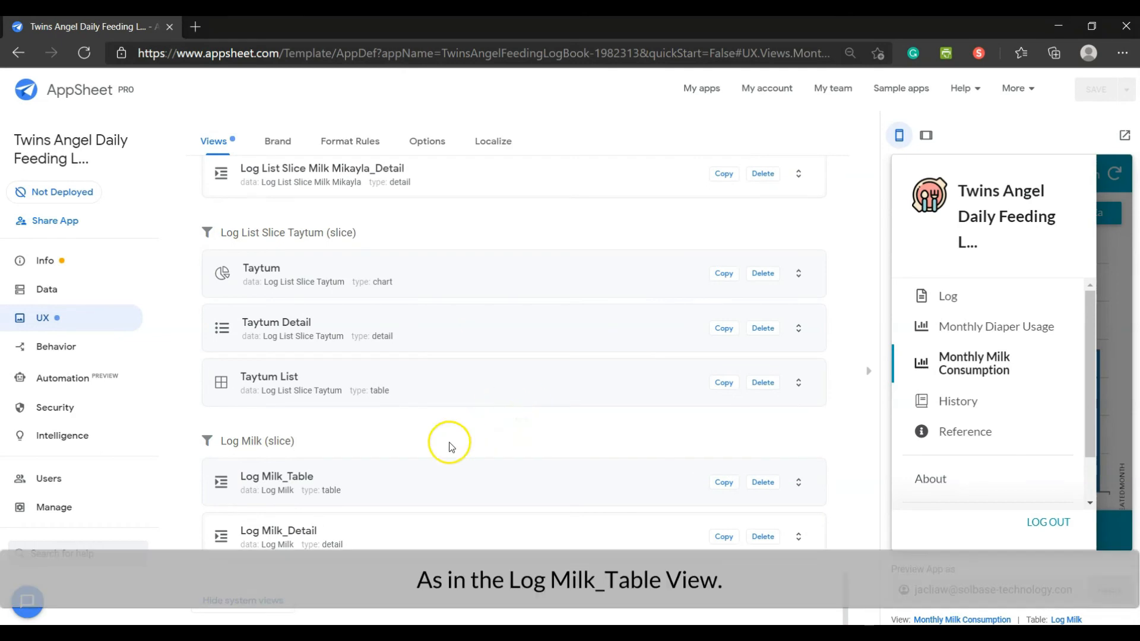
{"action": "left_click", "coordinate": [433, 476]}
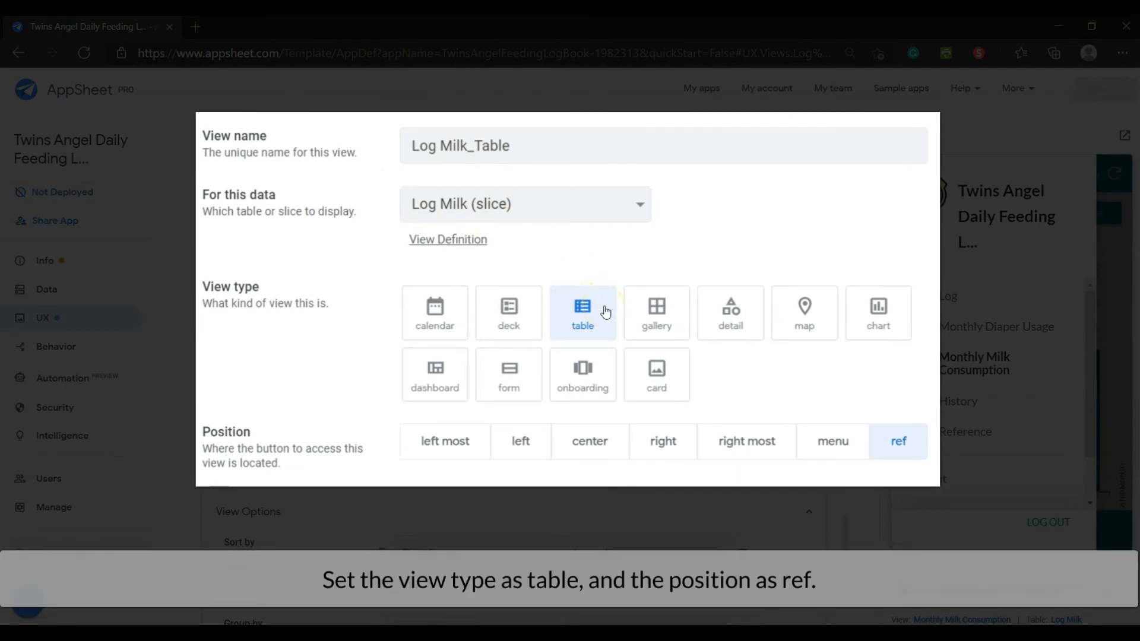
{"action": "left_click", "coordinate": [902, 444]}
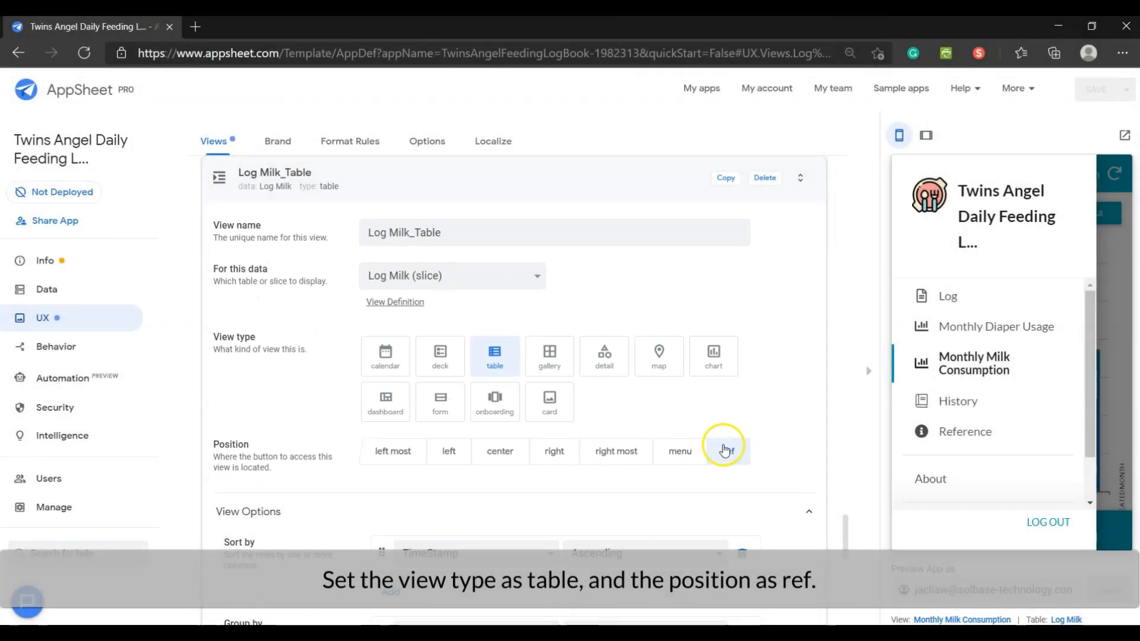
{"action": "scroll", "coordinate": [796, 472], "scroll_direction": "down", "scroll_amount": 5}
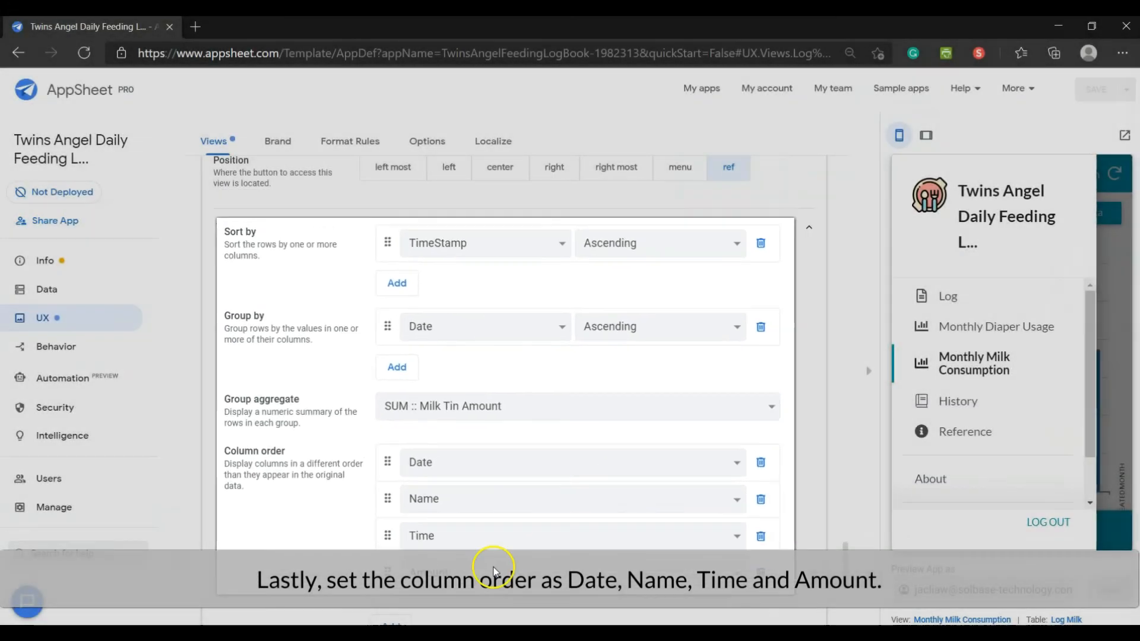
{"action": "scroll", "coordinate": [484, 582], "scroll_direction": "up", "scroll_amount": 7}
{"action": "left_click", "coordinate": [387, 247]}
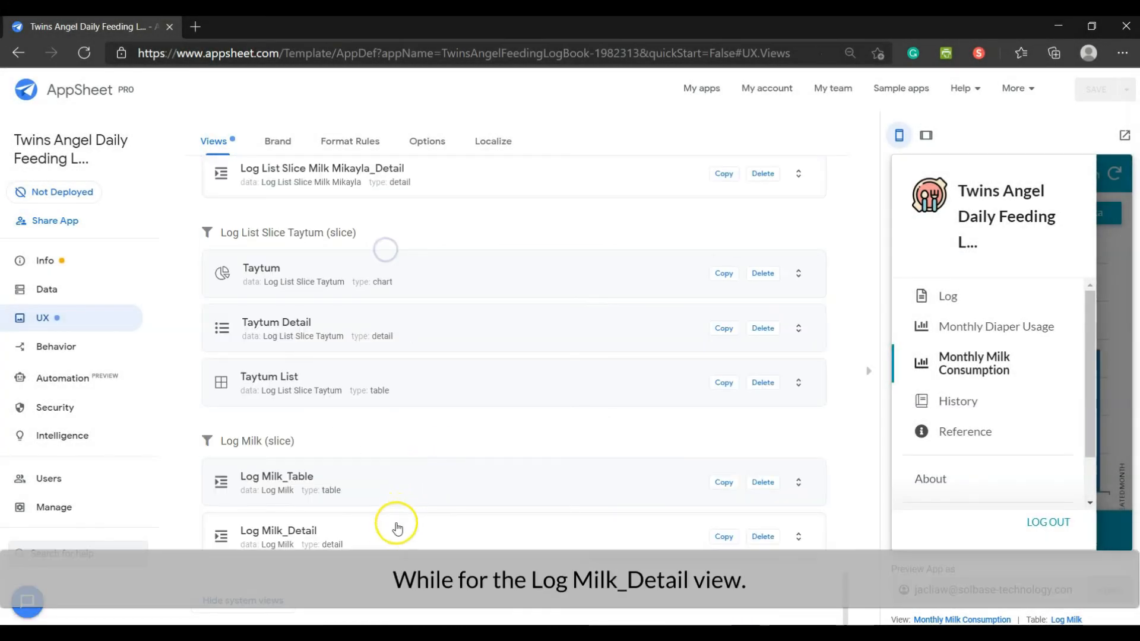
Open the Log Milk_Detail view's settings and preview a milk record's details from the first month's bar in the Monthly Milk Consumption chart
{"action": "left_click", "coordinate": [397, 528]}
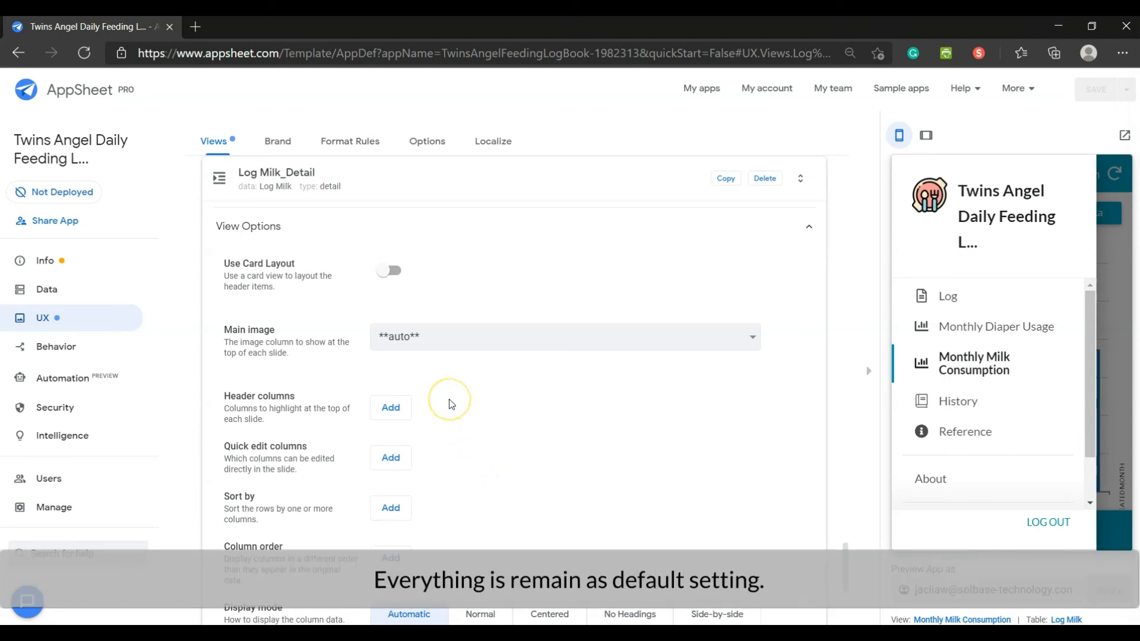
{"action": "left_click", "coordinate": [968, 359]}
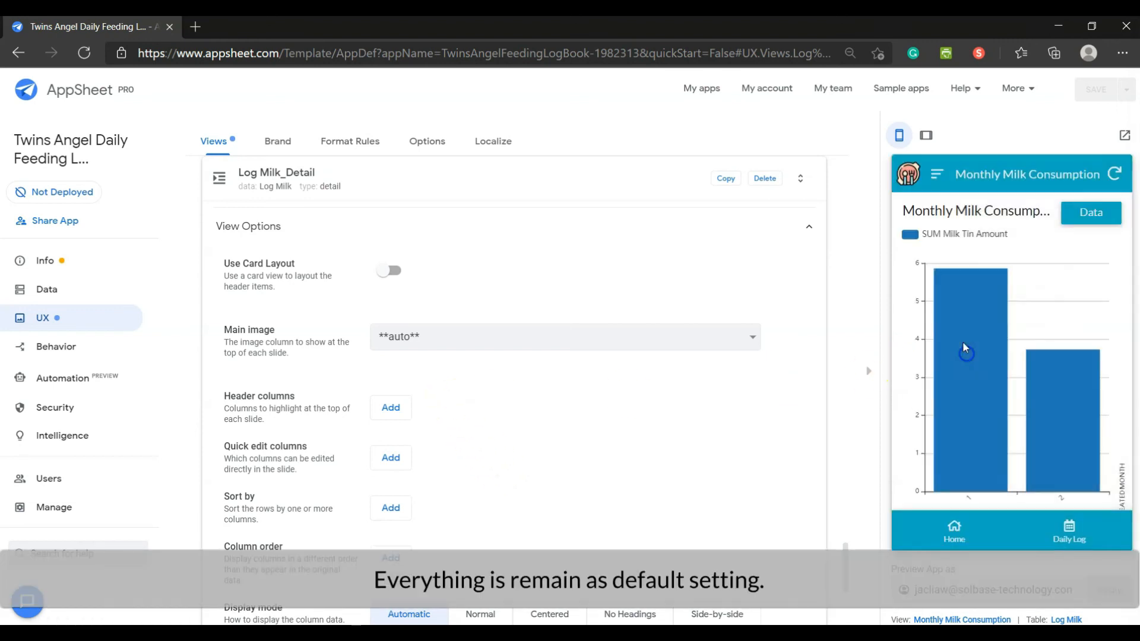
{"action": "left_click", "coordinate": [967, 393]}
{"action": "left_click", "coordinate": [1008, 273]}
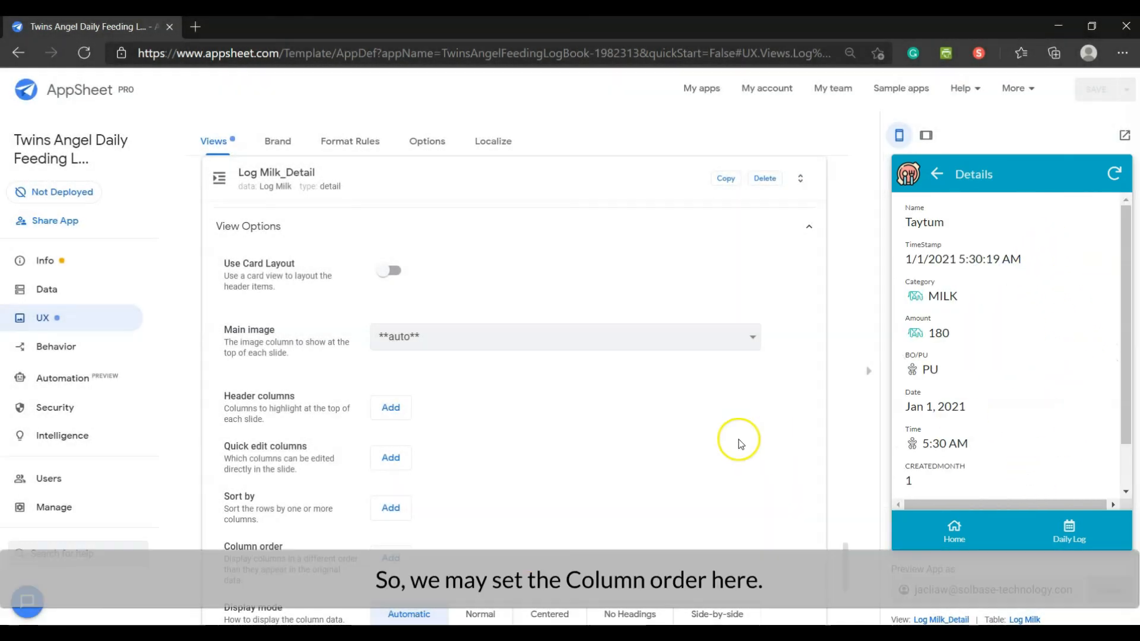
Add Date and Time as the first two entries in the Log Milk_Detail view's column order
{"action": "left_click", "coordinate": [399, 562]}
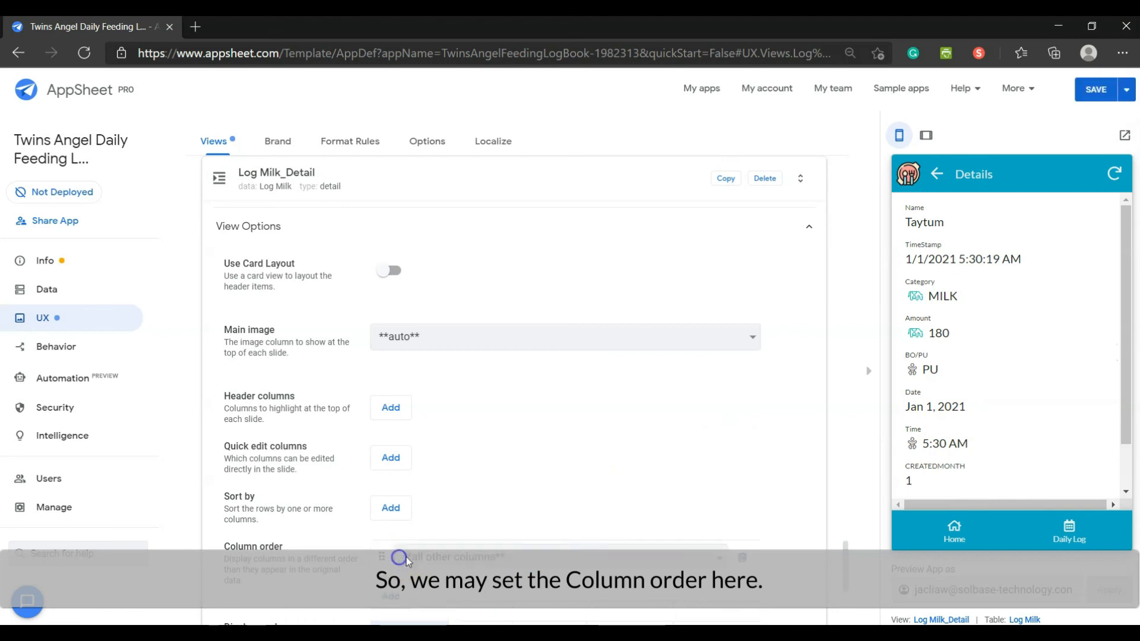
{"action": "left_click", "coordinate": [461, 556]}
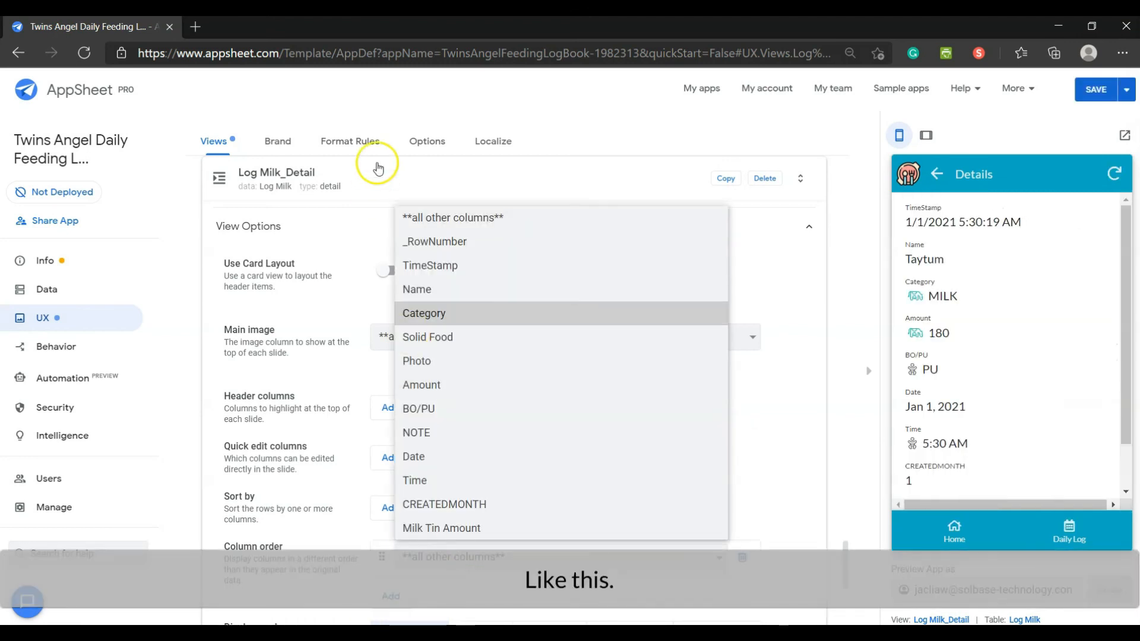
{"action": "left_click", "coordinate": [458, 457]}
{"action": "left_click", "coordinate": [399, 595]}
{"action": "left_click", "coordinate": [454, 591]}
{"action": "left_click", "coordinate": [438, 521]}
Add Name and Amount below Time in the Log Milk_Detail view's column order
{"action": "scroll", "coordinate": [413, 579], "scroll_direction": "down", "scroll_amount": 2}
{"action": "left_click", "coordinate": [392, 491]}
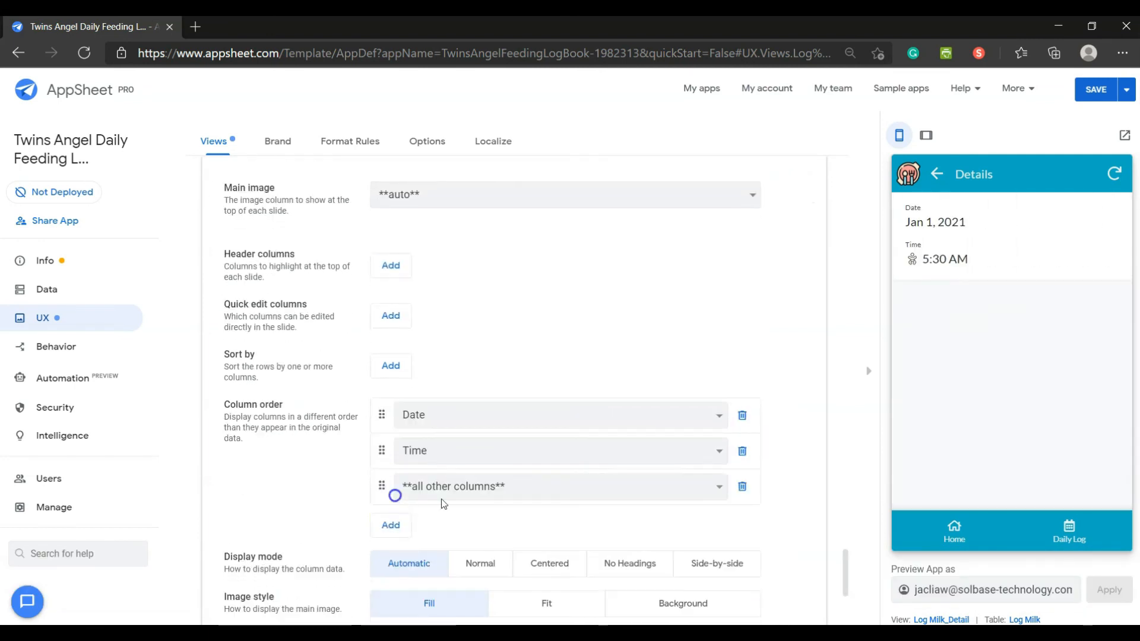
{"action": "left_click", "coordinate": [440, 485]}
{"action": "left_click", "coordinate": [428, 265]}
{"action": "left_click", "coordinate": [391, 525]}
{"action": "left_click", "coordinate": [458, 522]}
{"action": "left_click", "coordinate": [451, 424]}
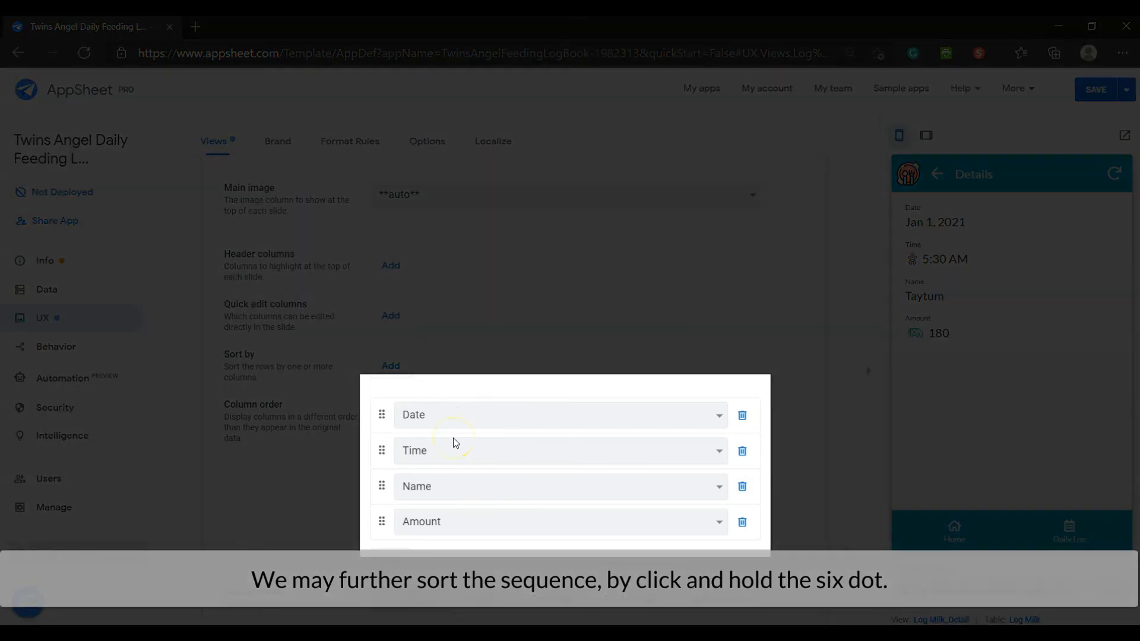
Try moving Name to the start of the column order, and return it to its place after Time
{"action": "left_click_drag", "start_coordinate": [381, 487], "coordinate": [401, 416]}
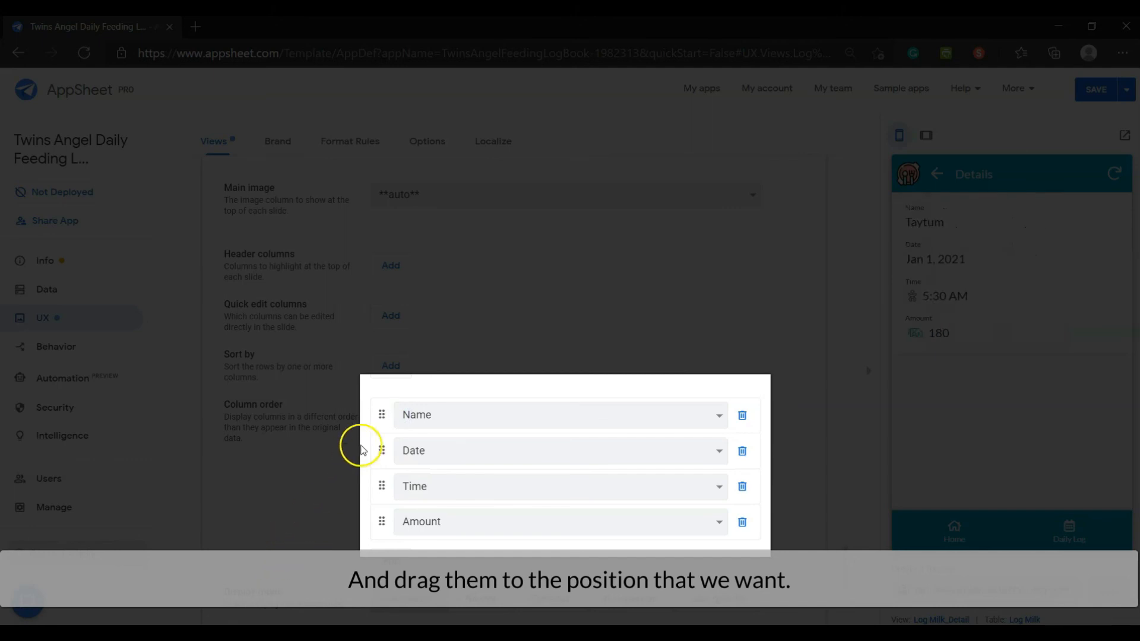
{"action": "left_click_drag", "start_coordinate": [382, 416], "coordinate": [383, 481]}
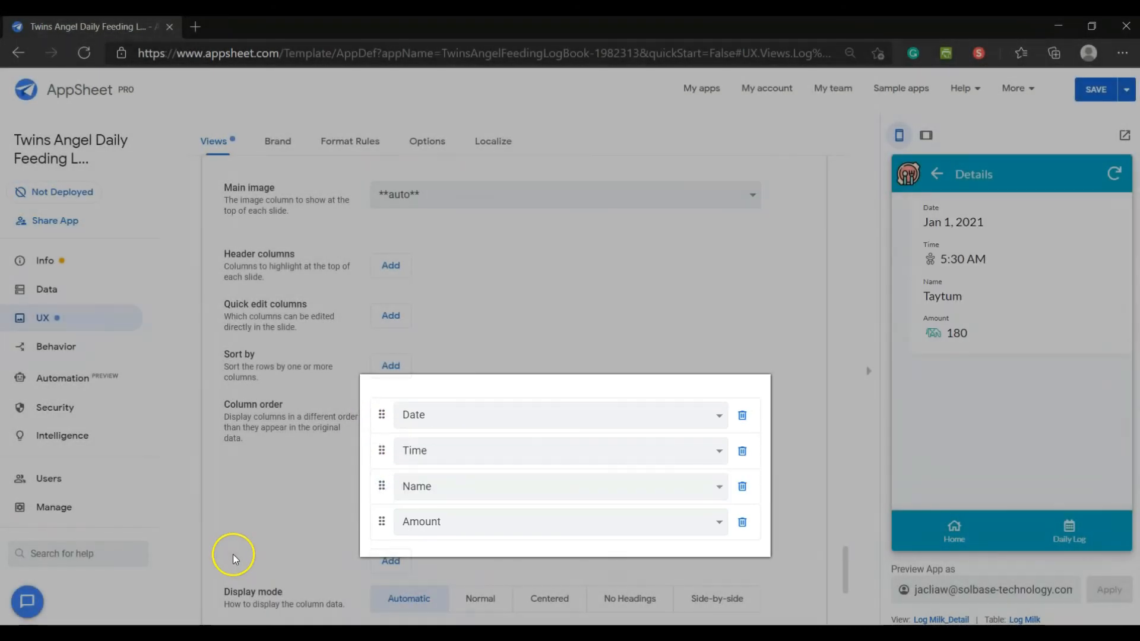
Save the app and verify its data
{"action": "left_click", "coordinate": [1124, 93]}
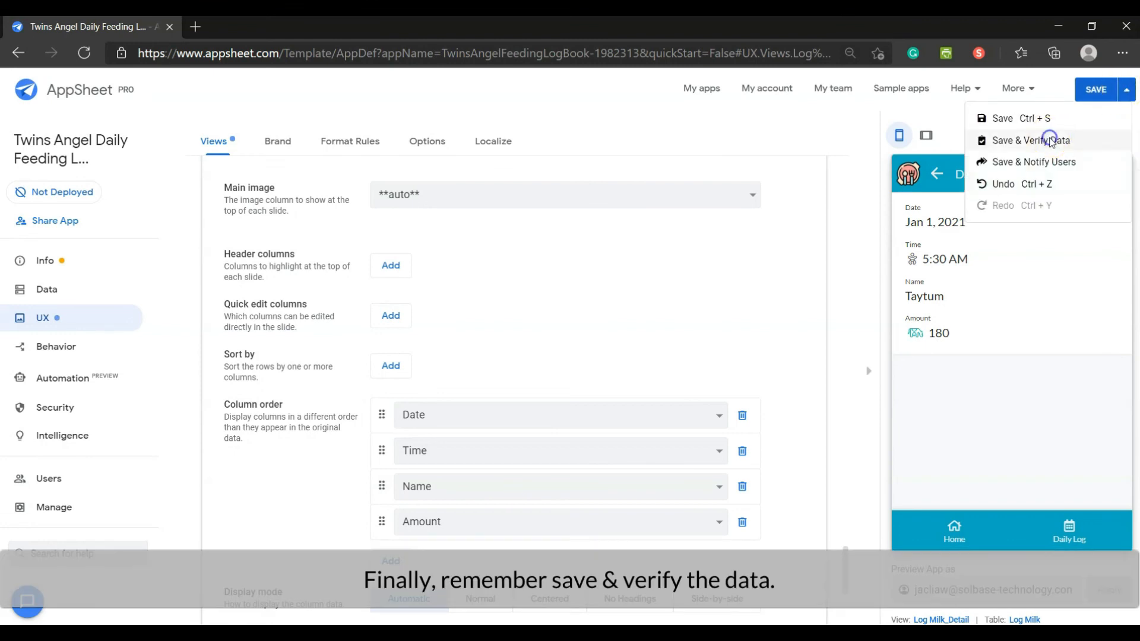
{"action": "left_click", "coordinate": [1050, 141]}
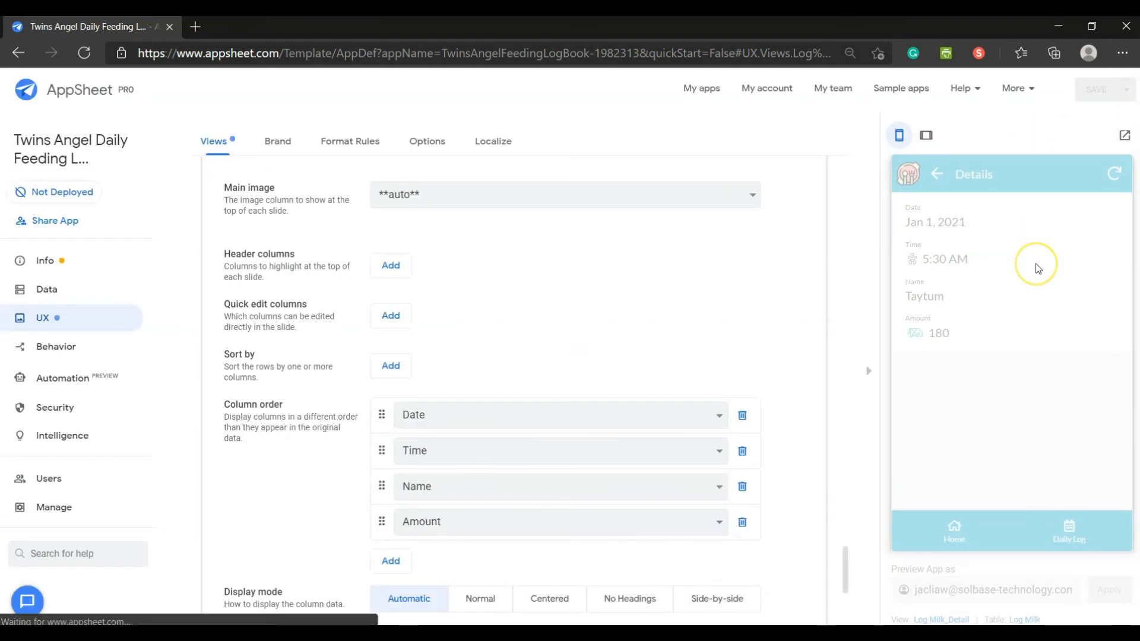
Check the new detail layout in the preview by opening the first milk record from the first month's bar in the Monthly Milk Consumption chart
{"action": "left_click", "coordinate": [938, 168]}
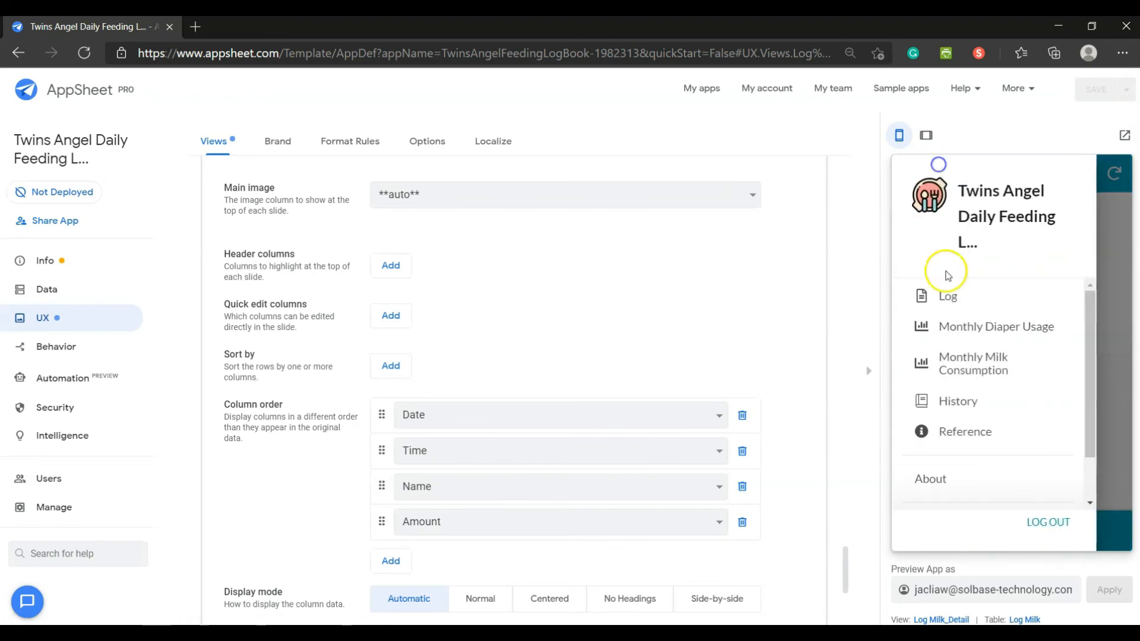
{"action": "left_click", "coordinate": [973, 364]}
{"action": "left_click", "coordinate": [964, 305]}
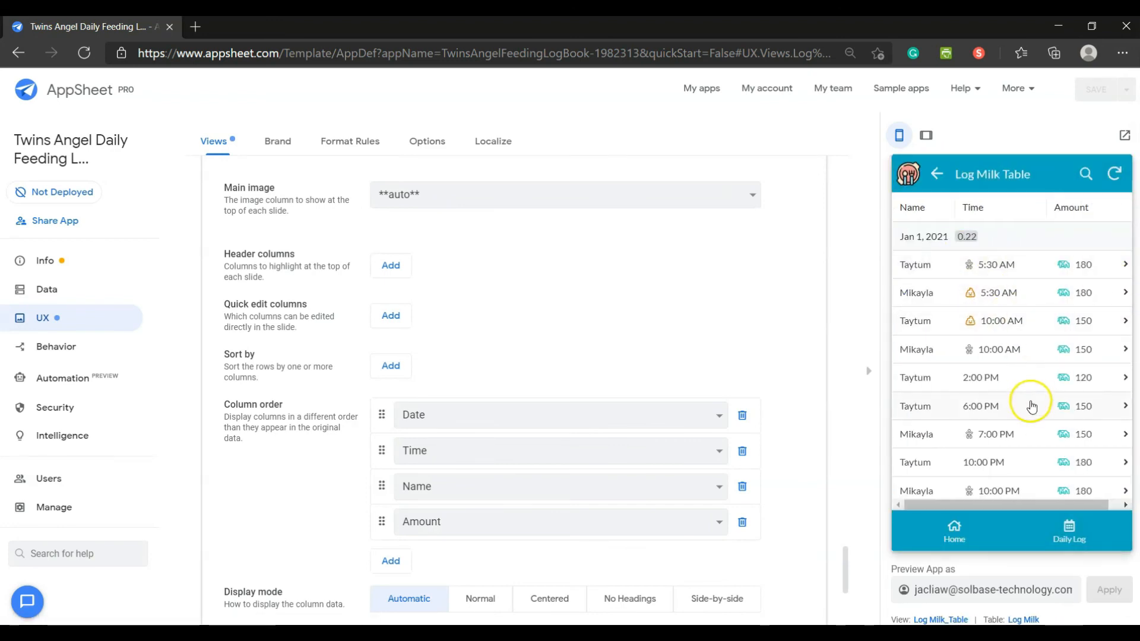
{"action": "left_click", "coordinate": [1030, 266]}
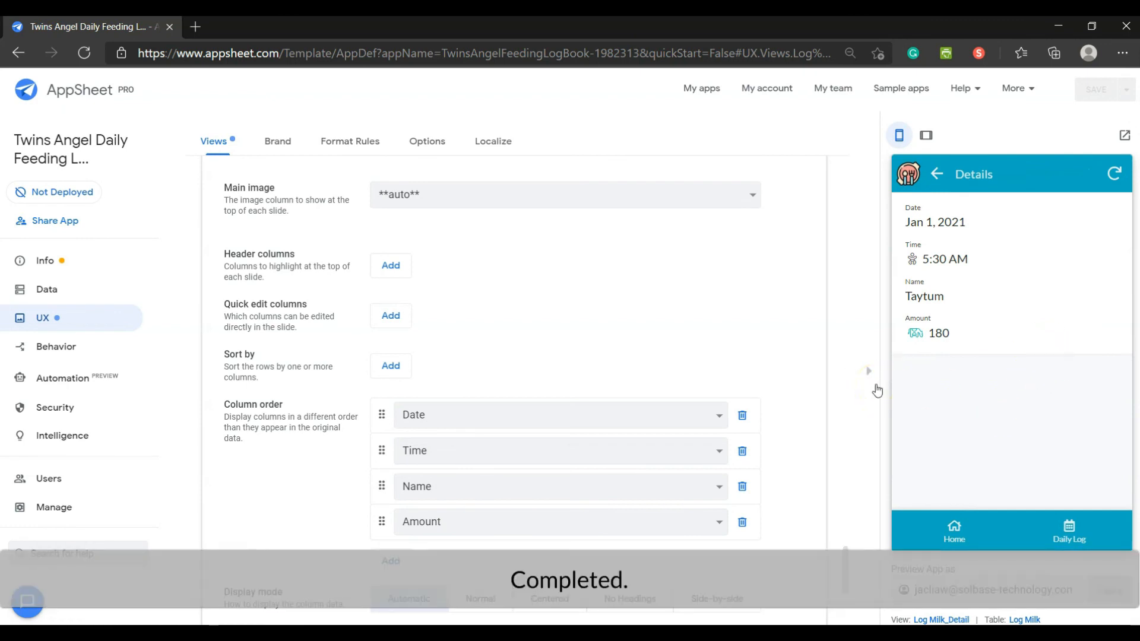
{"action": "left_click", "coordinate": [864, 388]}
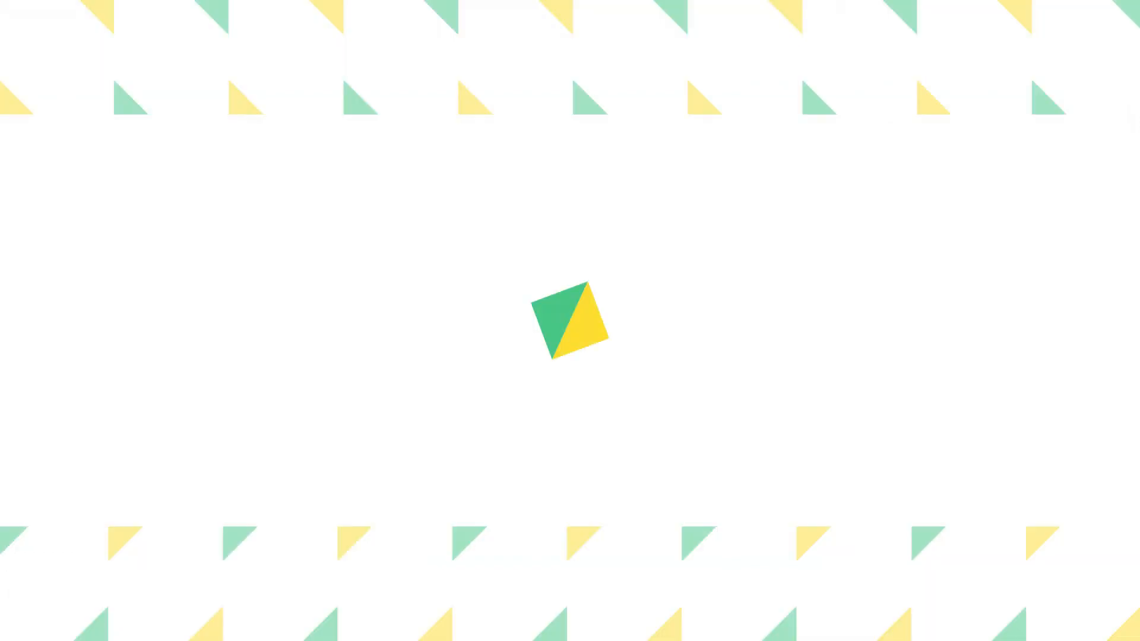